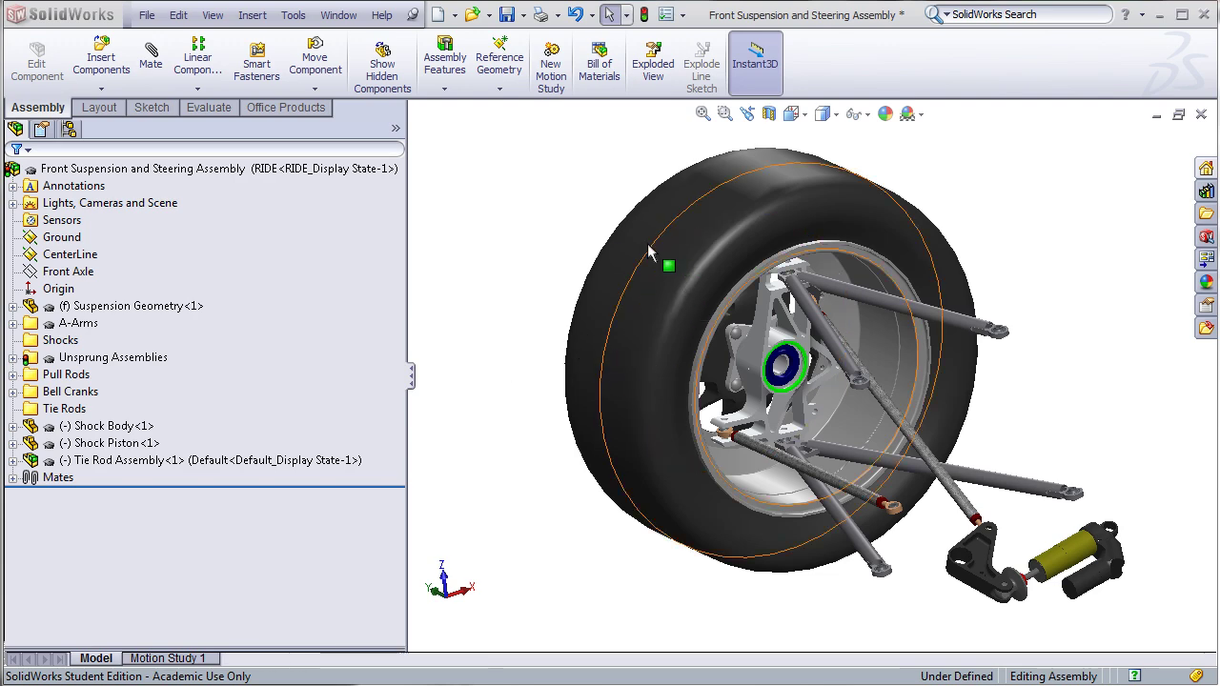
- Expand the wheel's unsprung mass assembly to view its parts, then deselect it
left_click(13, 358)
left_click(81, 375)
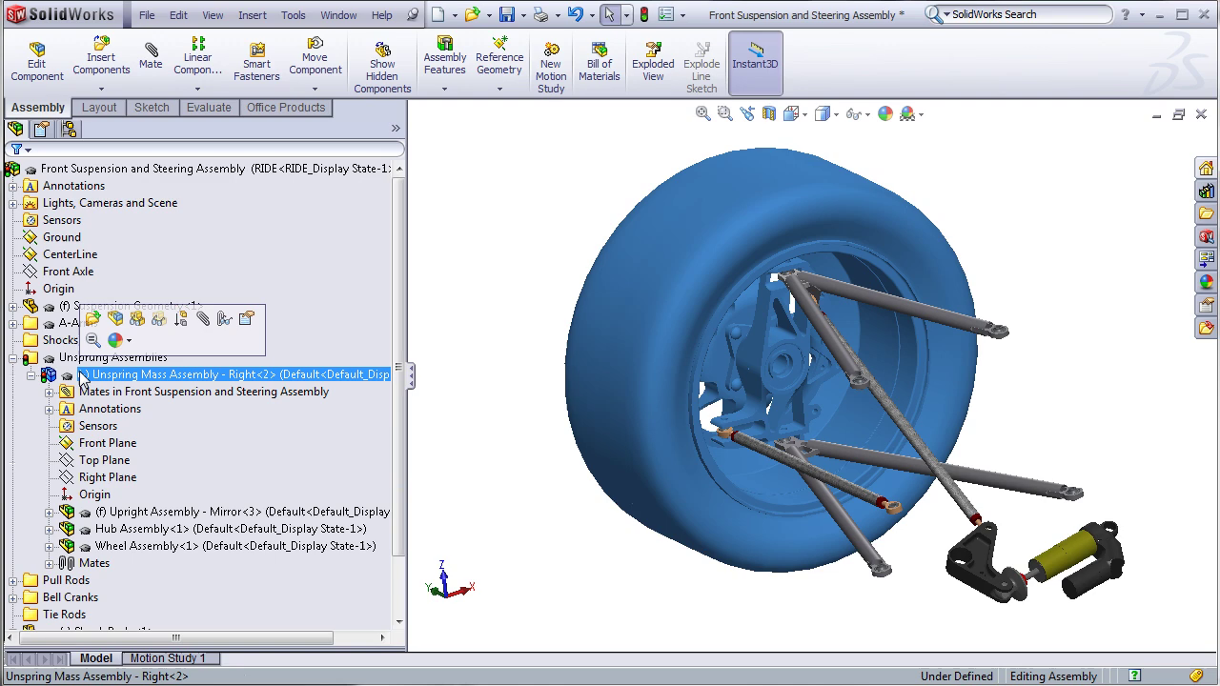
left_click(12, 357)
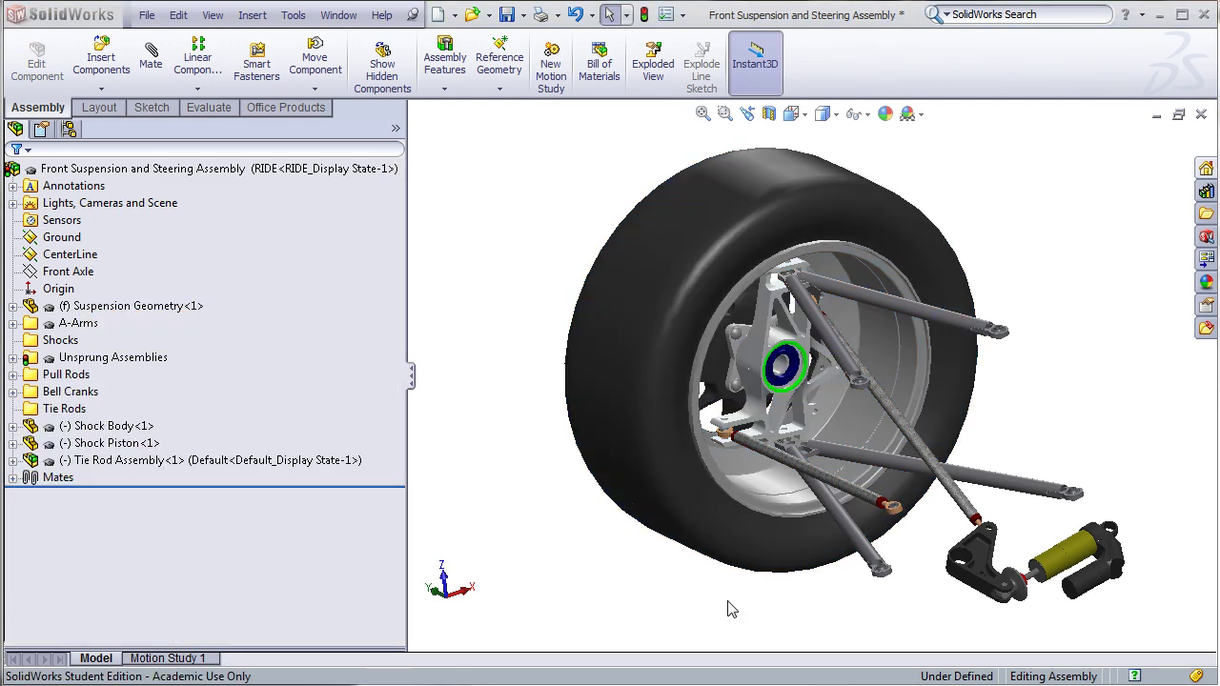
- Identify the tie rod, lower and upper A-arm tubes, pull rod, shock body and bell crank
left_click(824, 483)
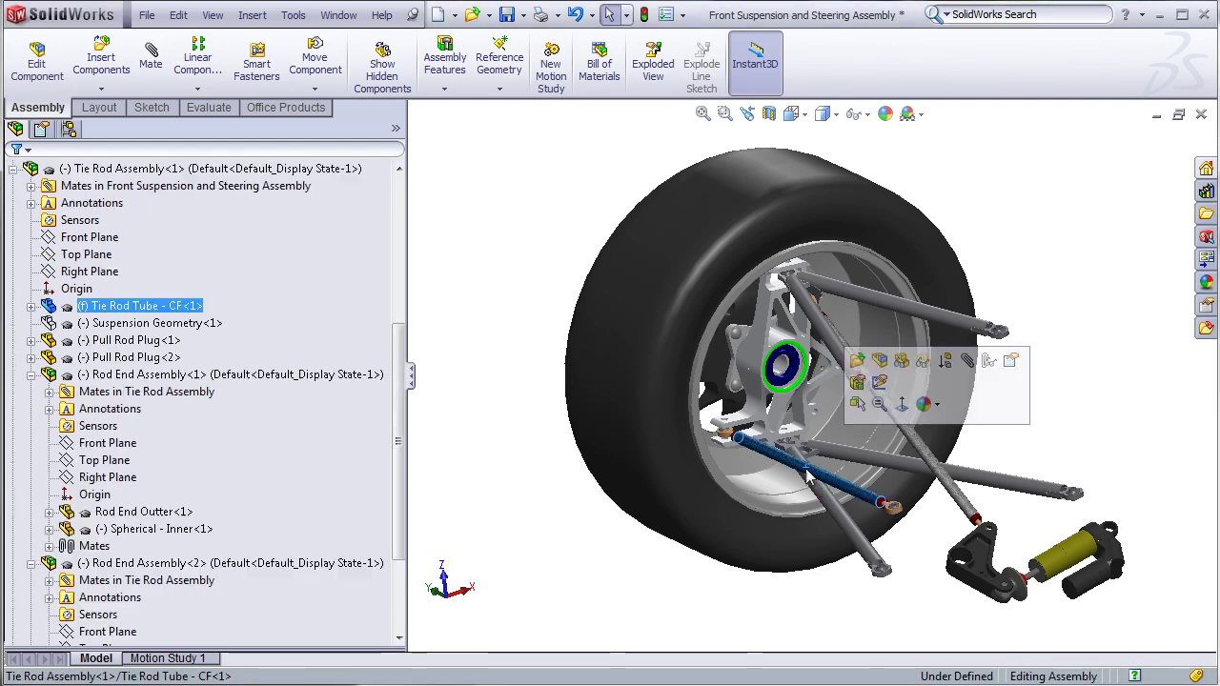
left_click(872, 515)
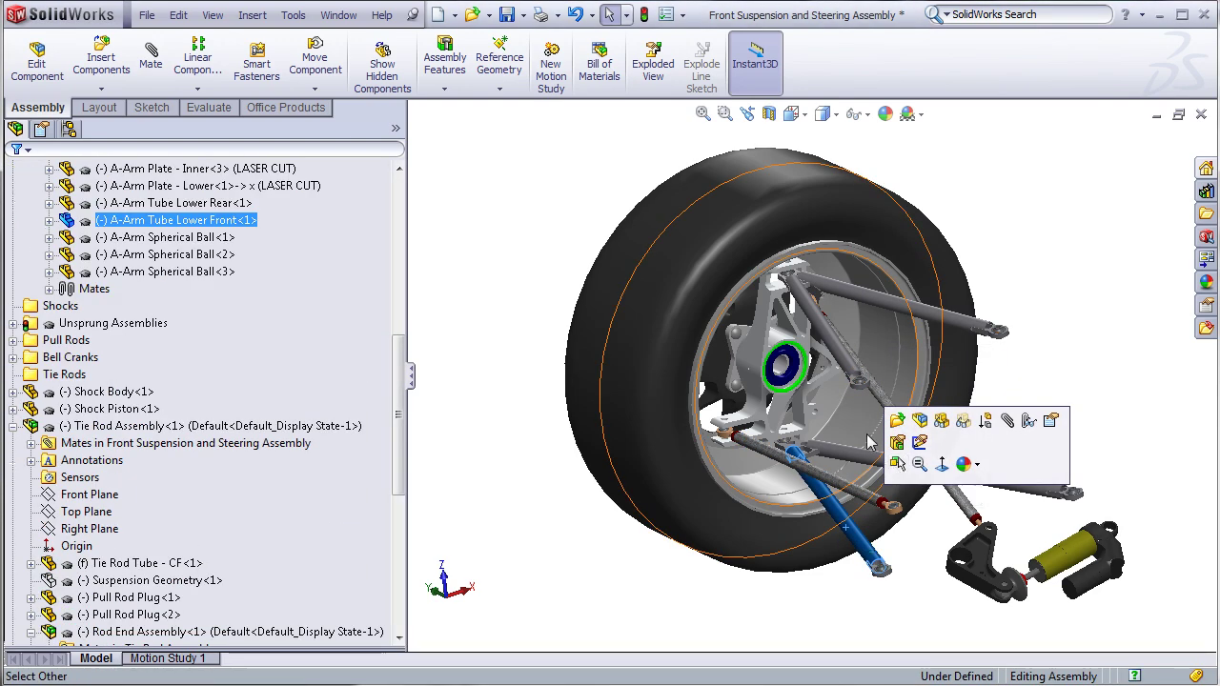
left_click(915, 305)
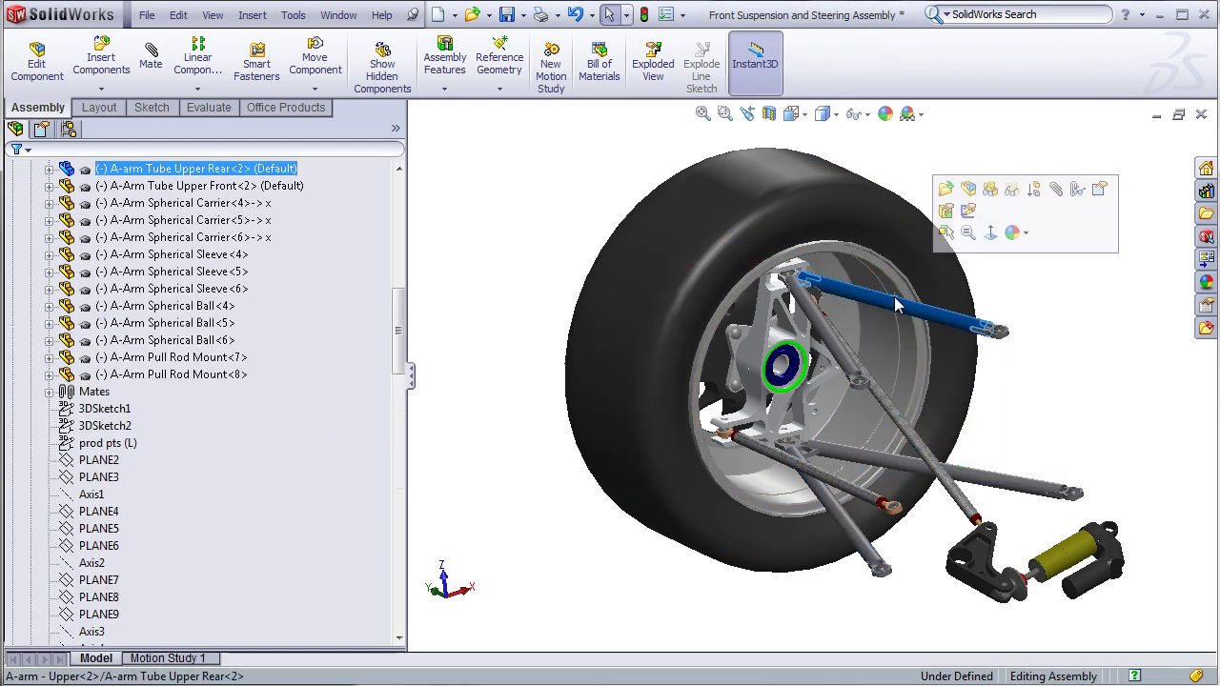
left_click(899, 418)
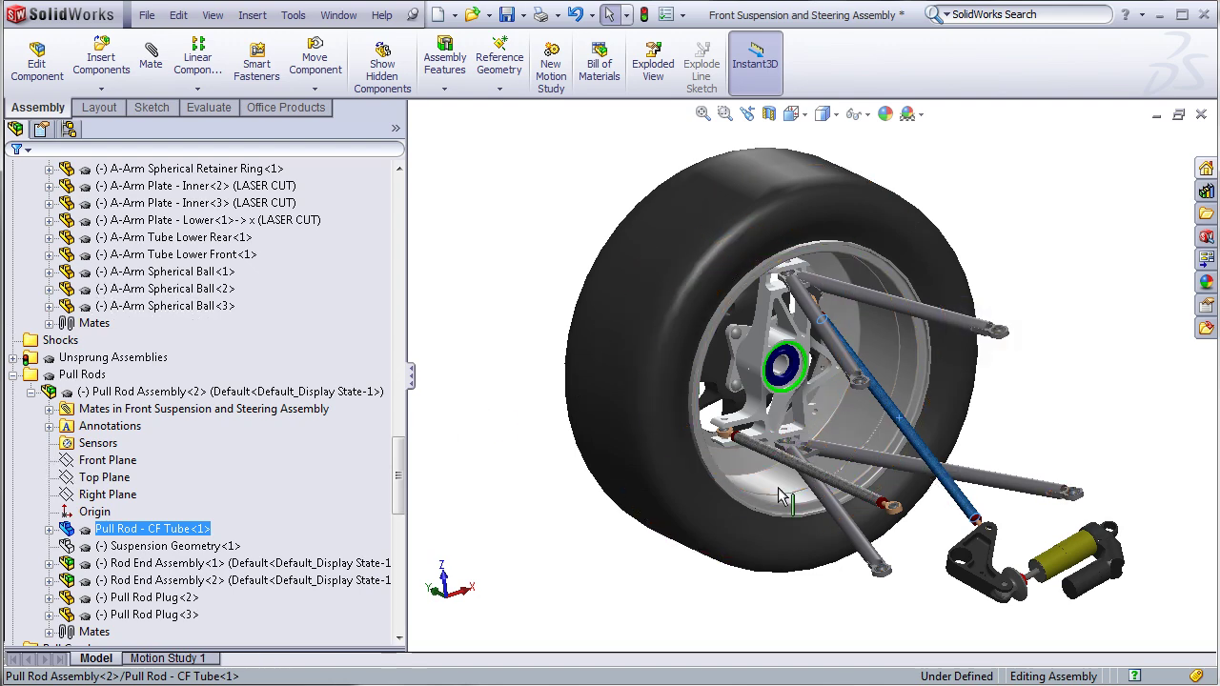
left_click(885, 492)
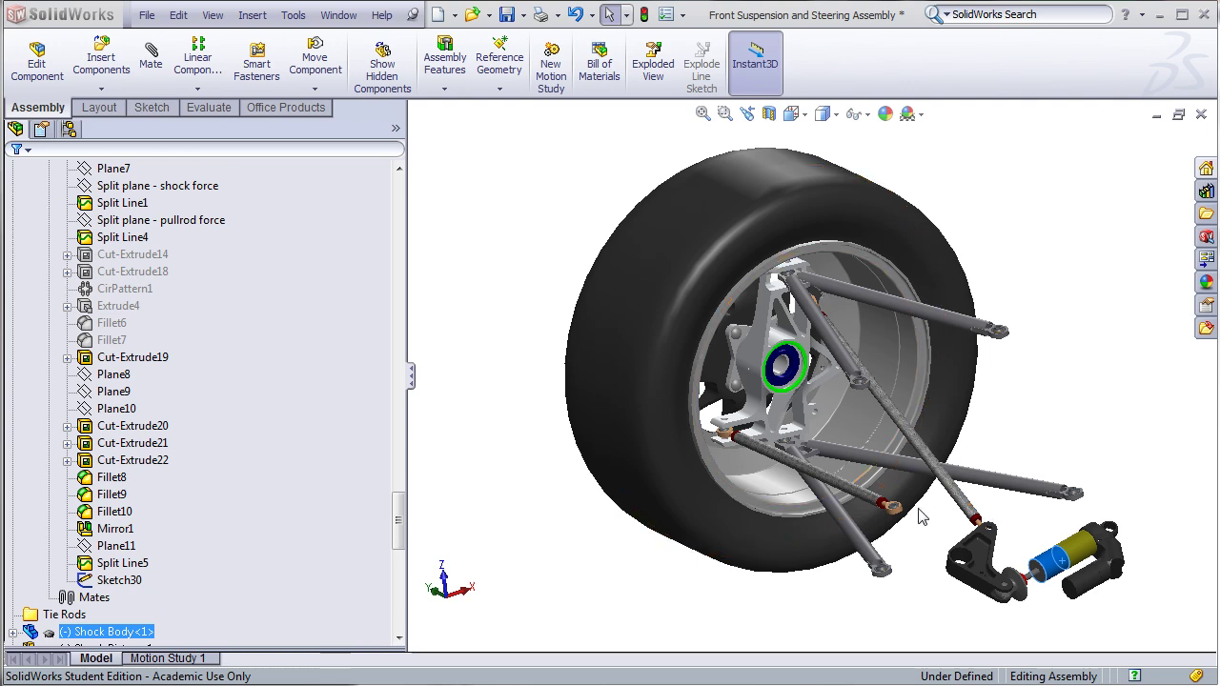
left_click(974, 562)
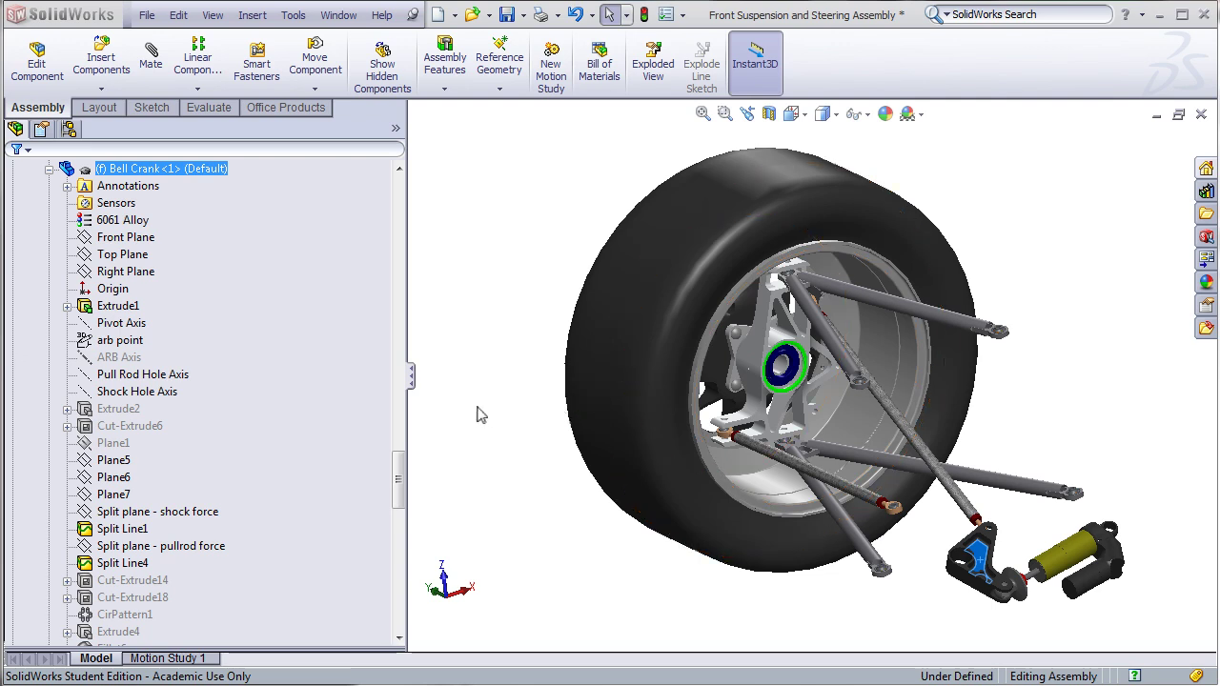
left_click(513, 407)
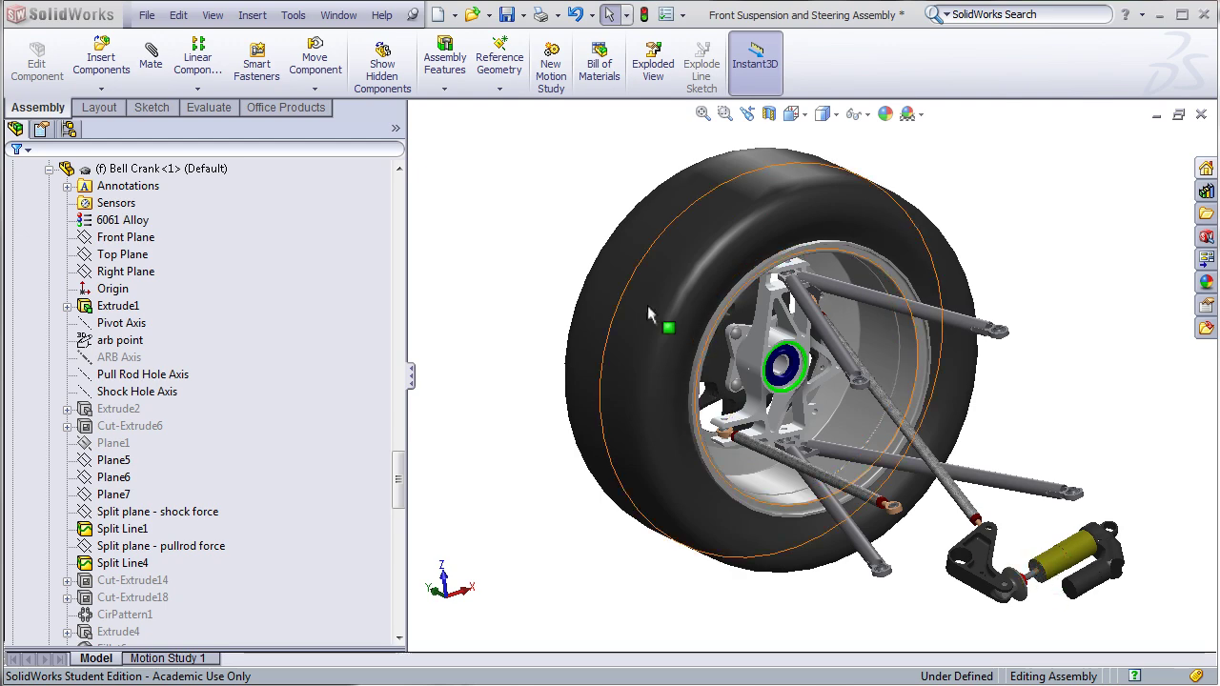
- Drag the tire to test wheel travel, then zoom in on the upright's sketch point
mouse_move(647, 305)
left_mouse_down()
mouse_move(632, 359)
mouse_move(629, 300)
left_mouse_up()
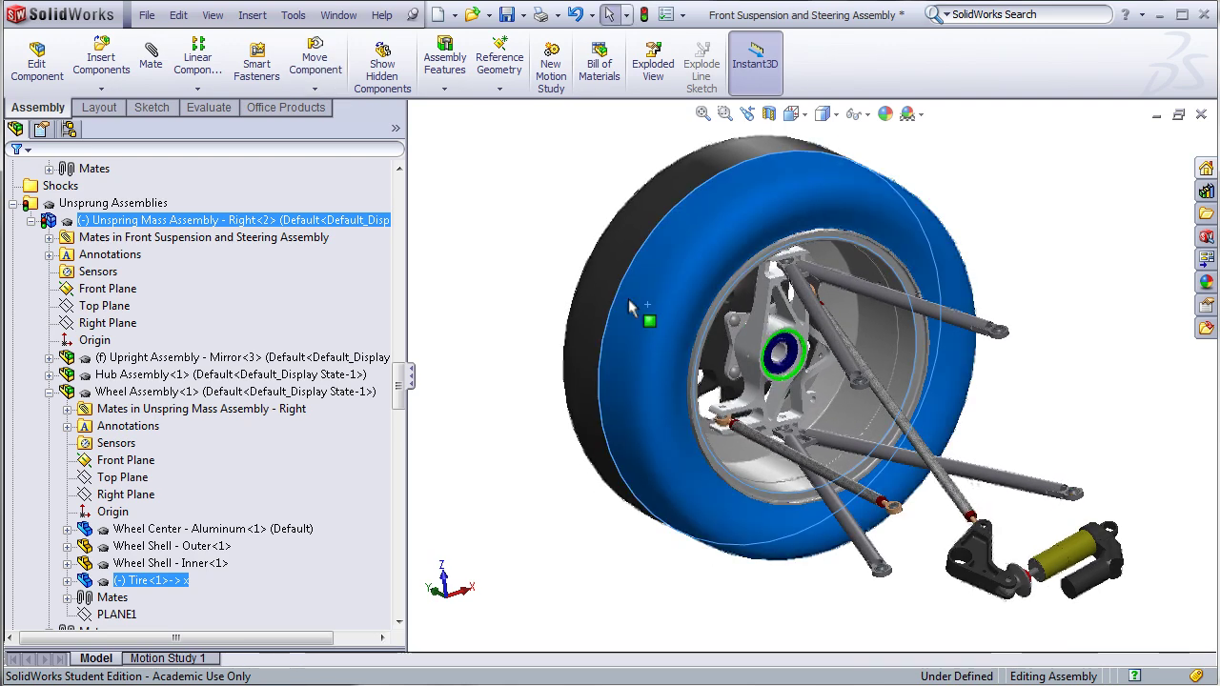
key("Escape")
scroll(734, 281, "down", 8)
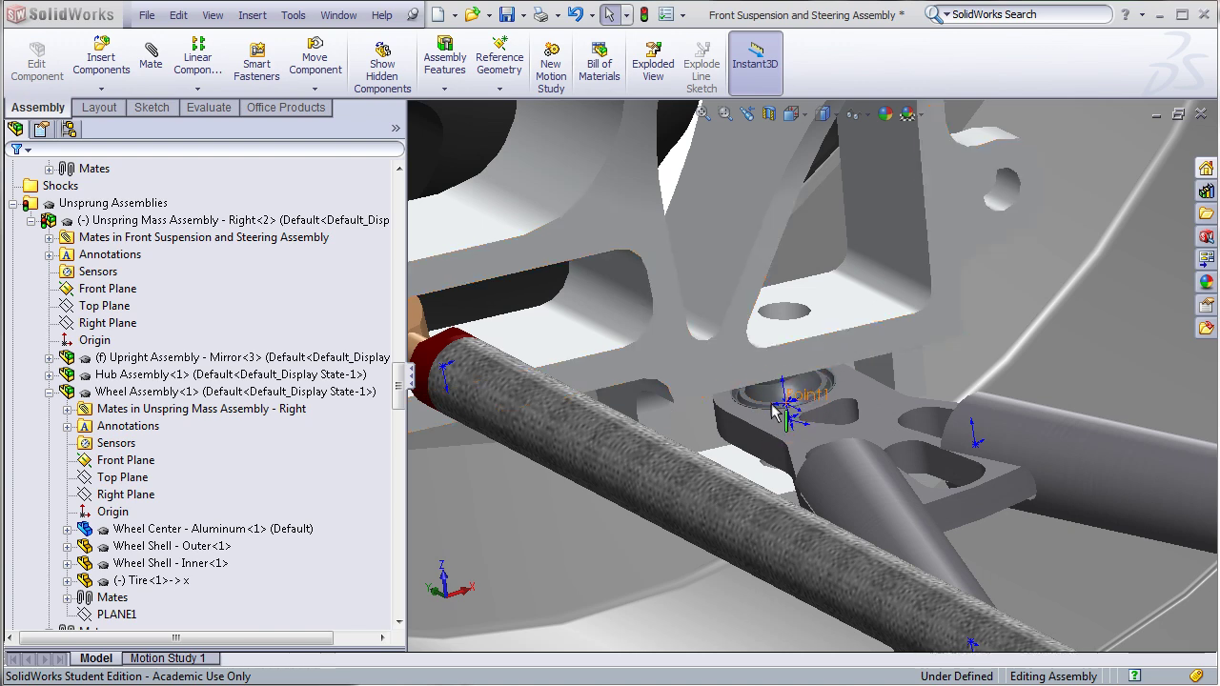
- Move the wheel up and down twice along the Suspension Geometry travel
left_click(797, 424)
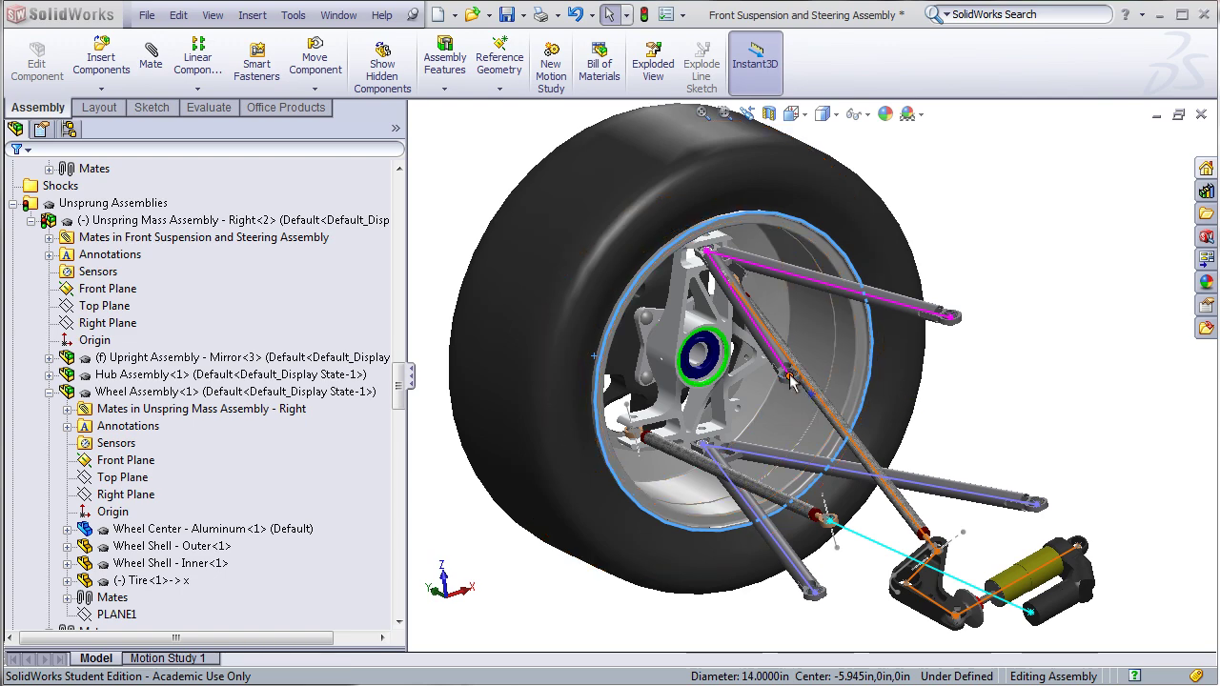
left_click(953, 320)
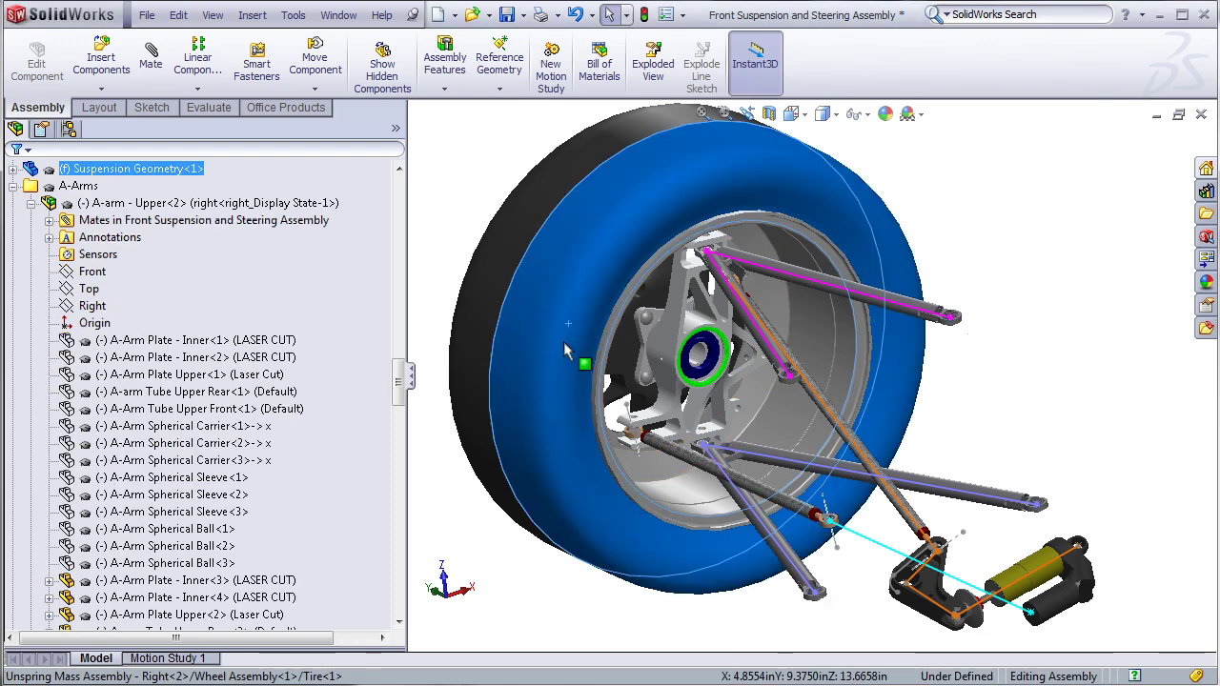
left_click_drag(554, 345, 568, 318)
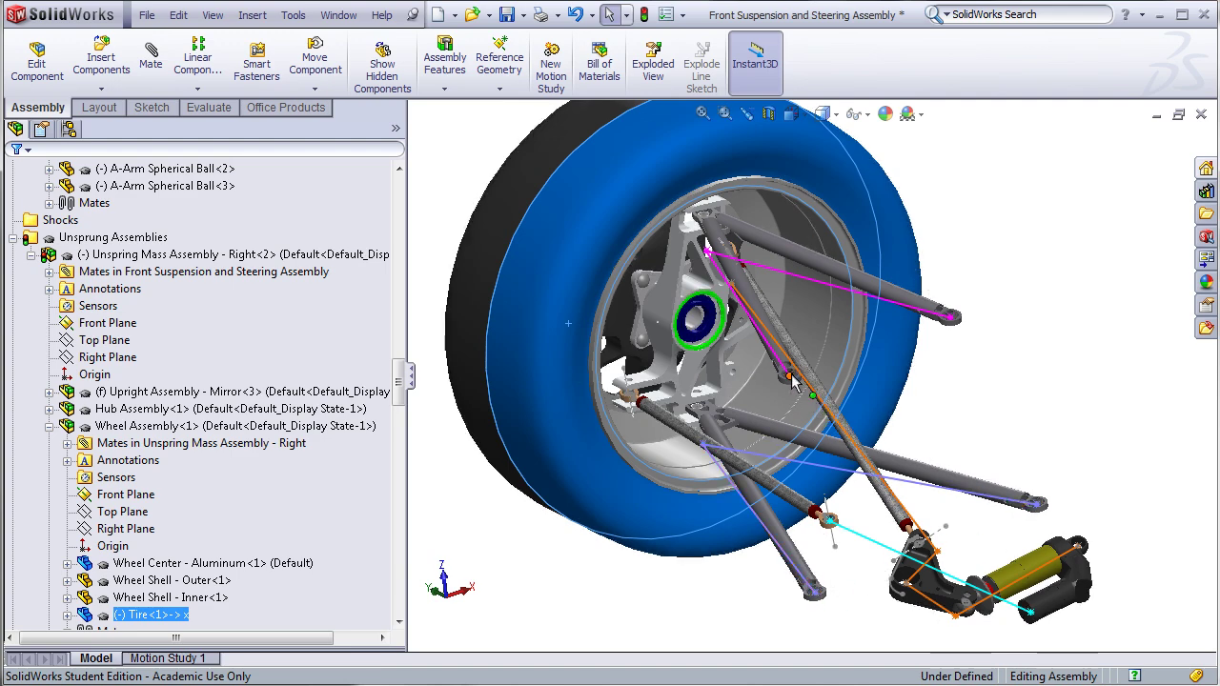
left_click(452, 232)
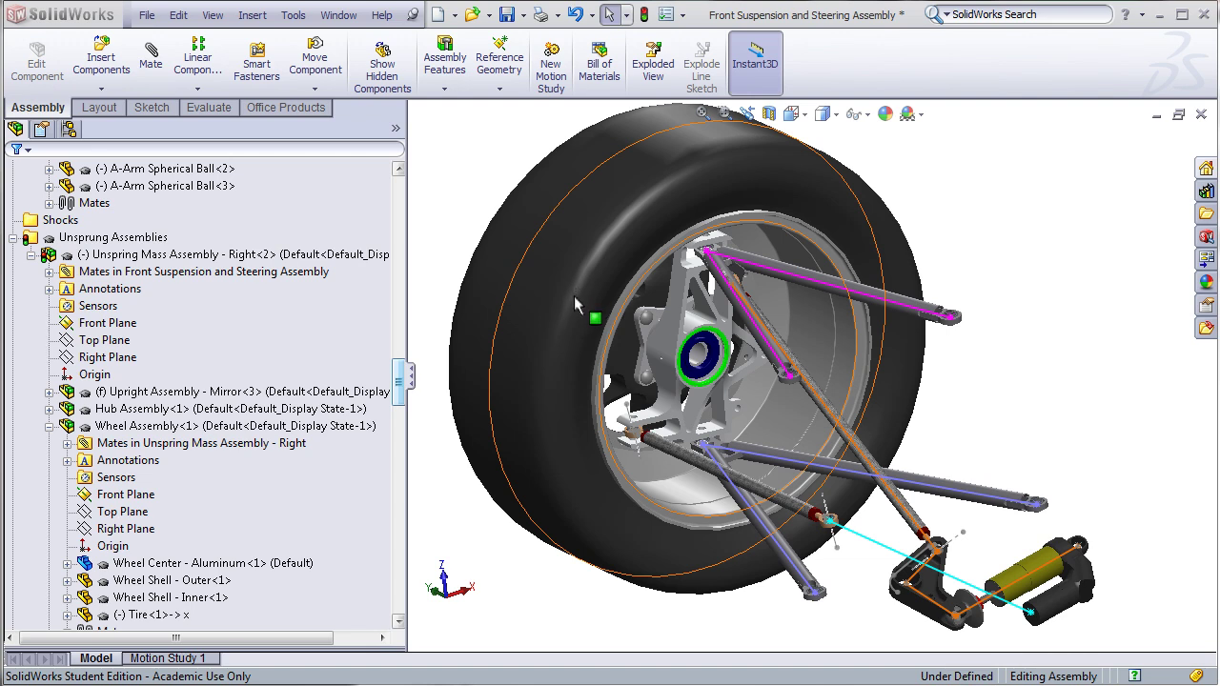
mouse_move(574, 295)
left_mouse_down()
mouse_move(570, 312)
mouse_move(570, 301)
left_mouse_up()
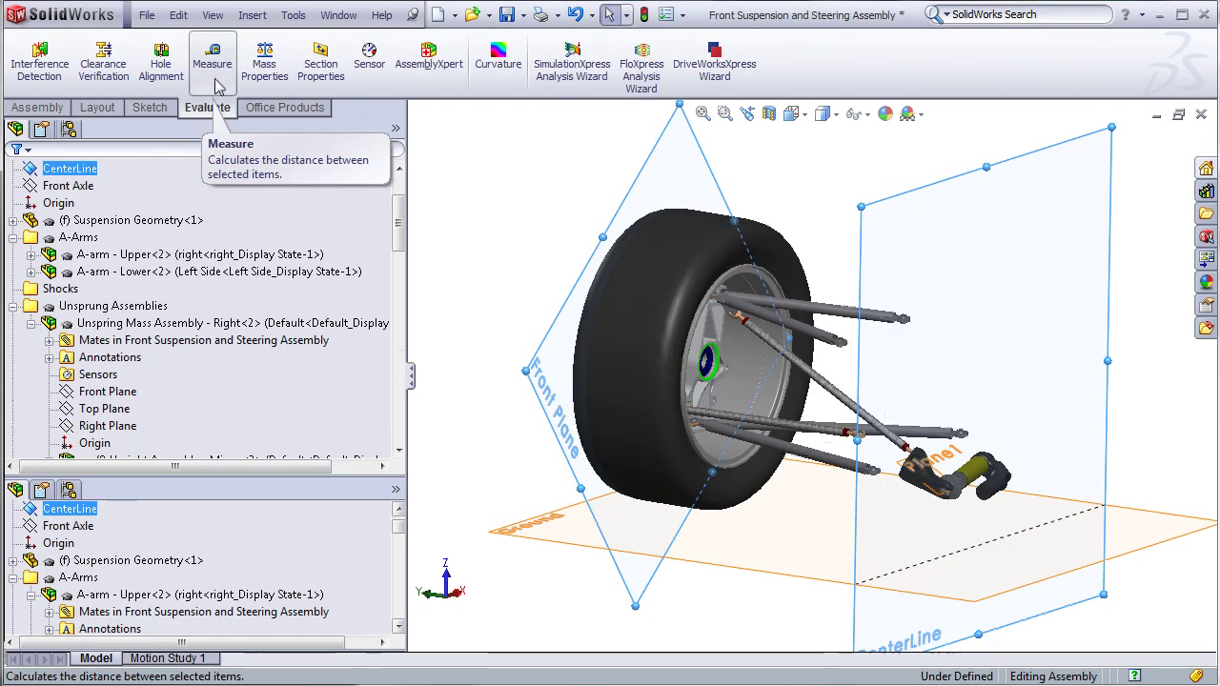
- Measure the CenterLine-to-Front Plane angle and highlight the 1.00deg reading
left_click(220, 84)
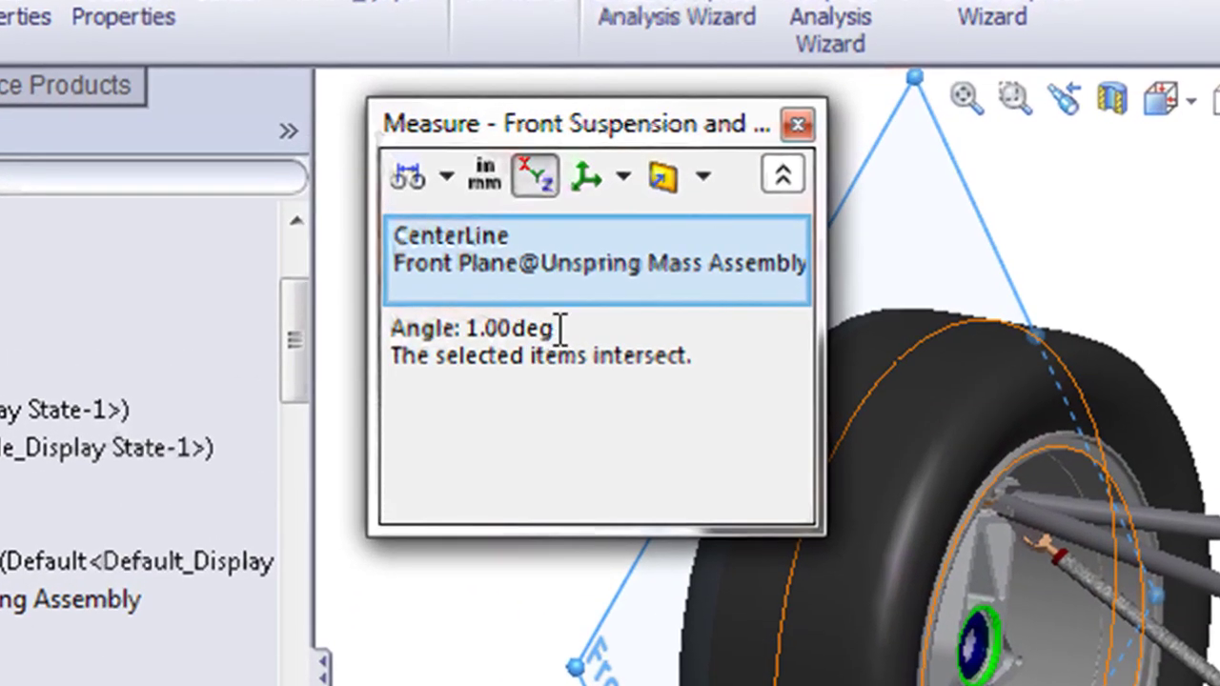
left_click_drag(539, 274, 473, 279)
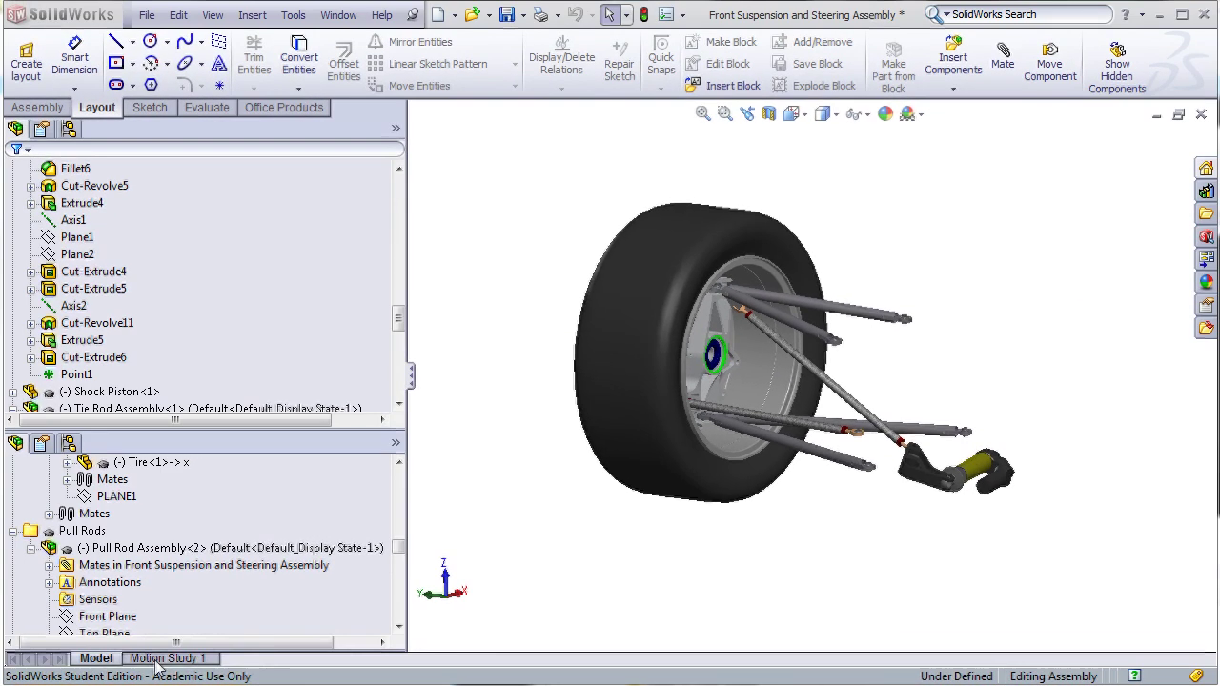
- Show the Motion Study 1 timeline and list its available study types
left_click(164, 658)
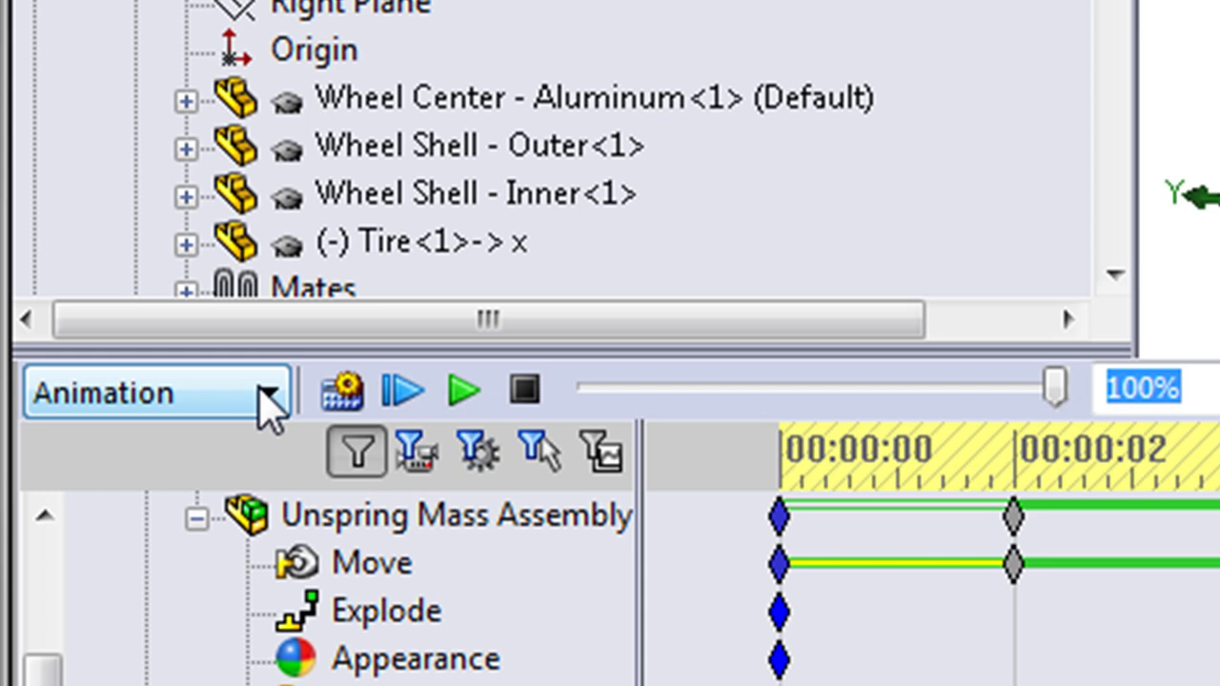
left_click(270, 393)
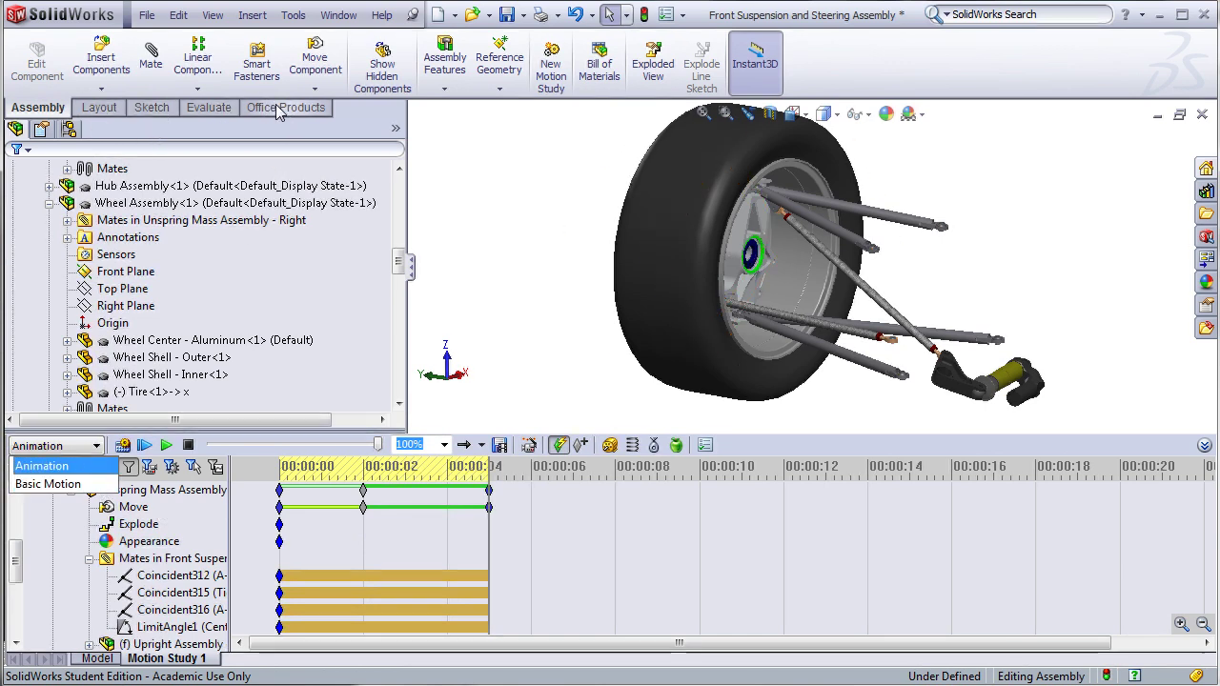
- Enable the SolidWorks Motion add-in and set Motion Study 1 to Motion Analysis
left_click(282, 113)
left_click(284, 111)
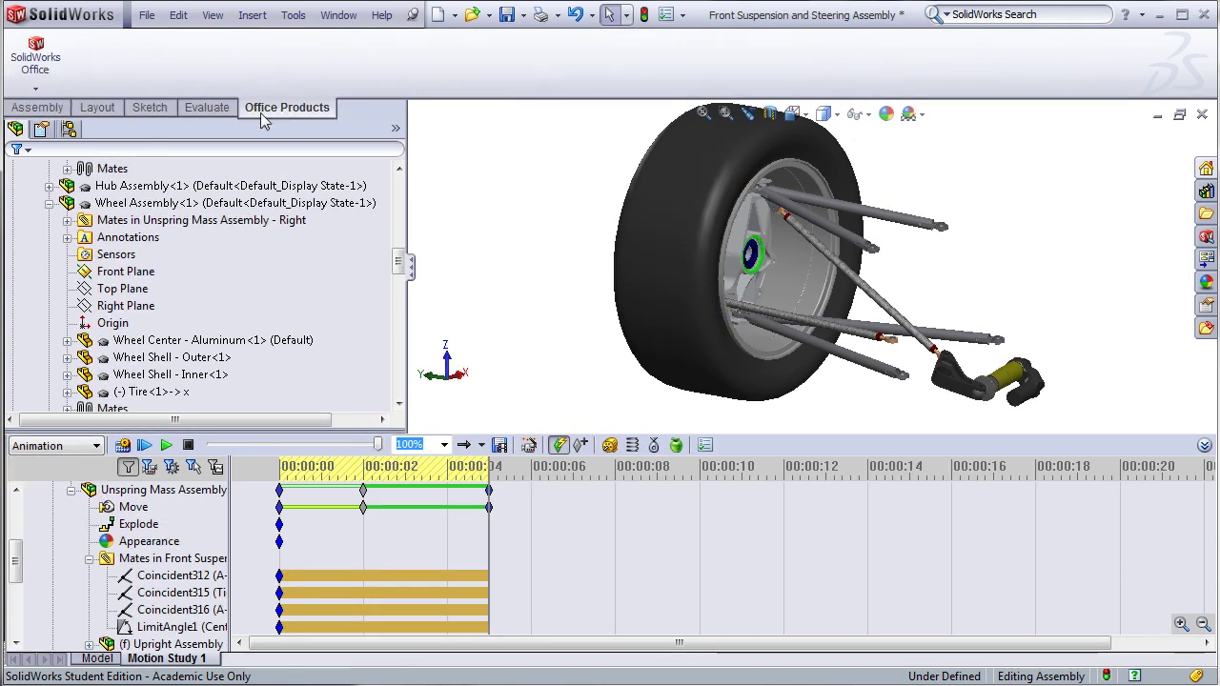
left_click(47, 74)
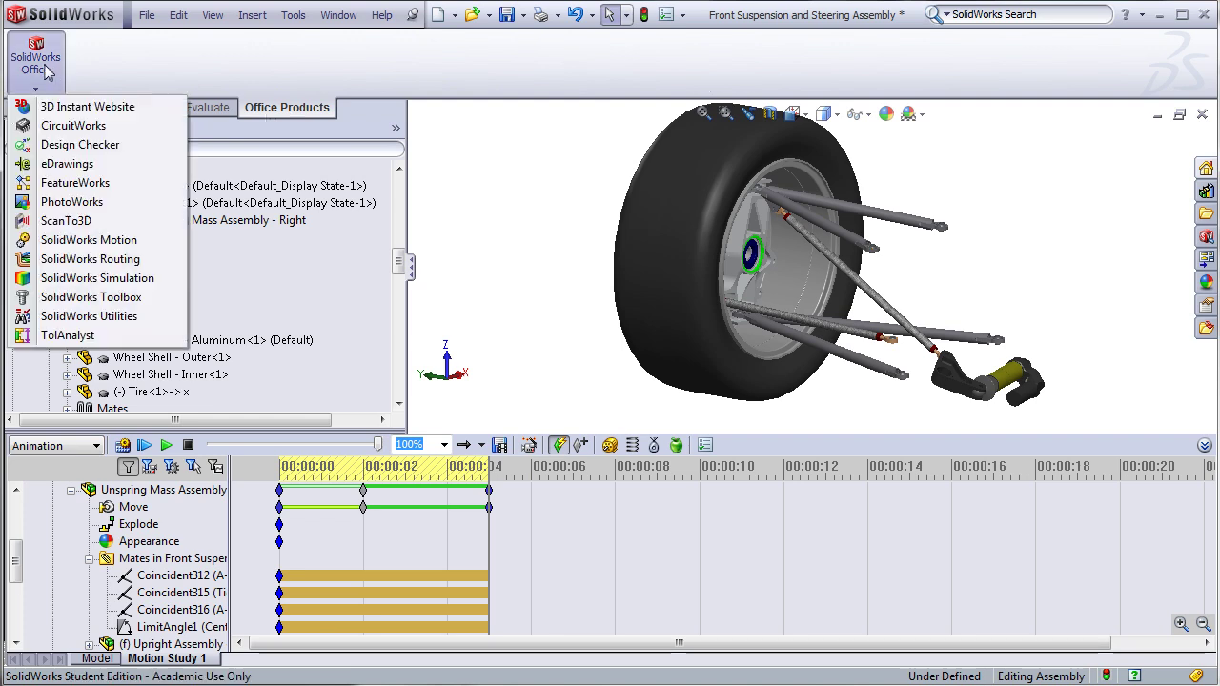
left_click(86, 242)
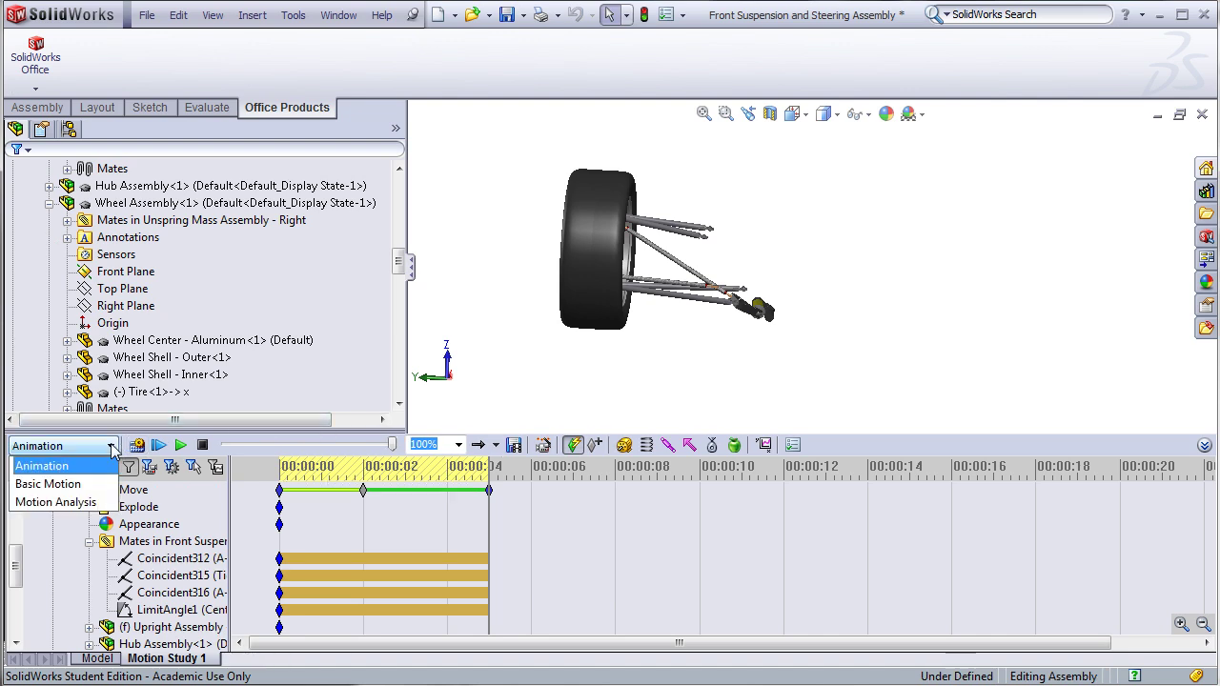
left_click(85, 506)
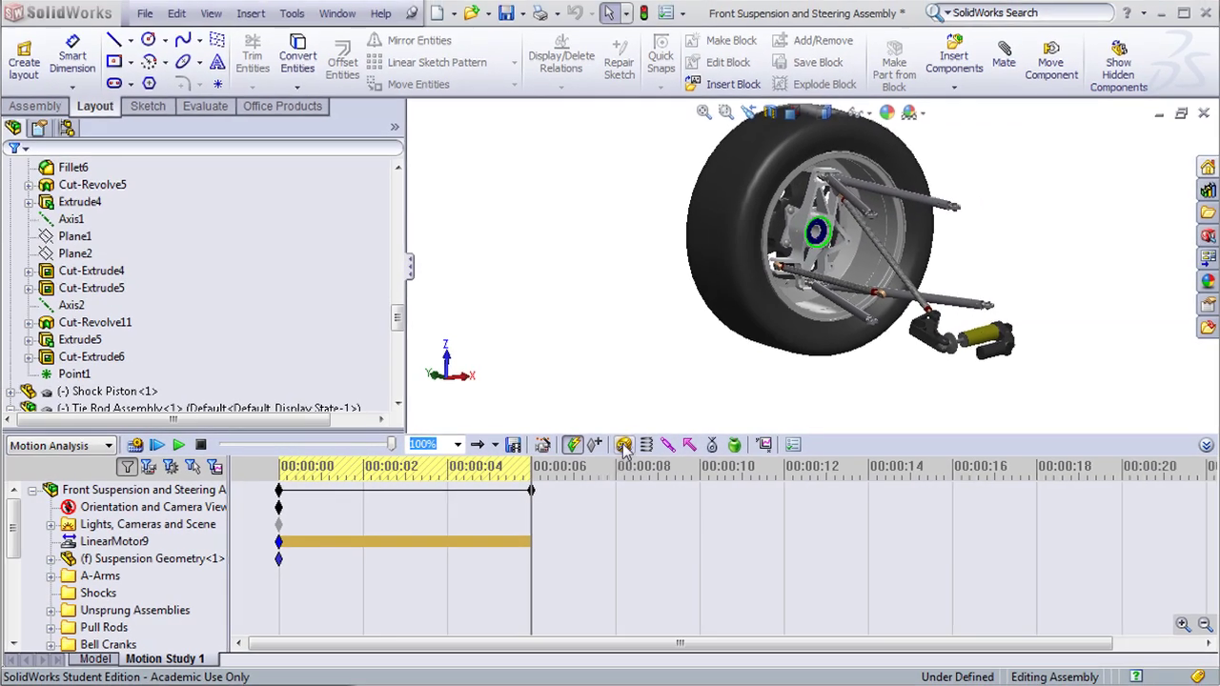
- Add a linear actuator motor on the Shock Piston edge with Oscillating motion
left_click(608, 377)
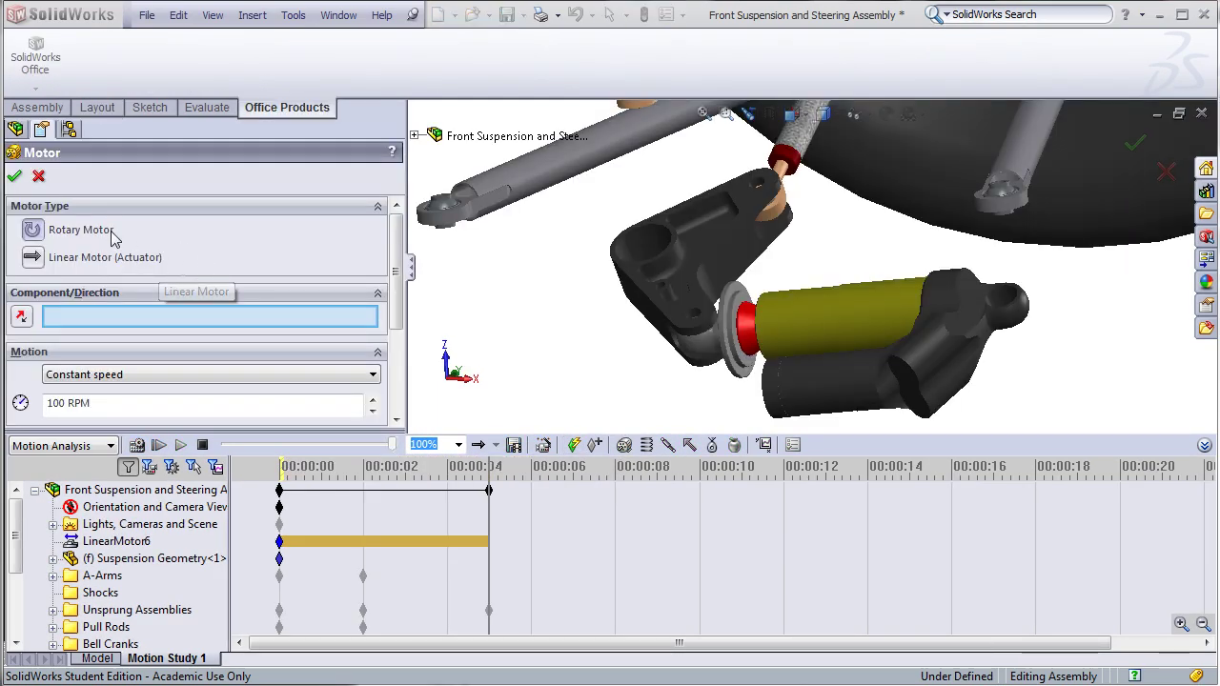
left_click(33, 259)
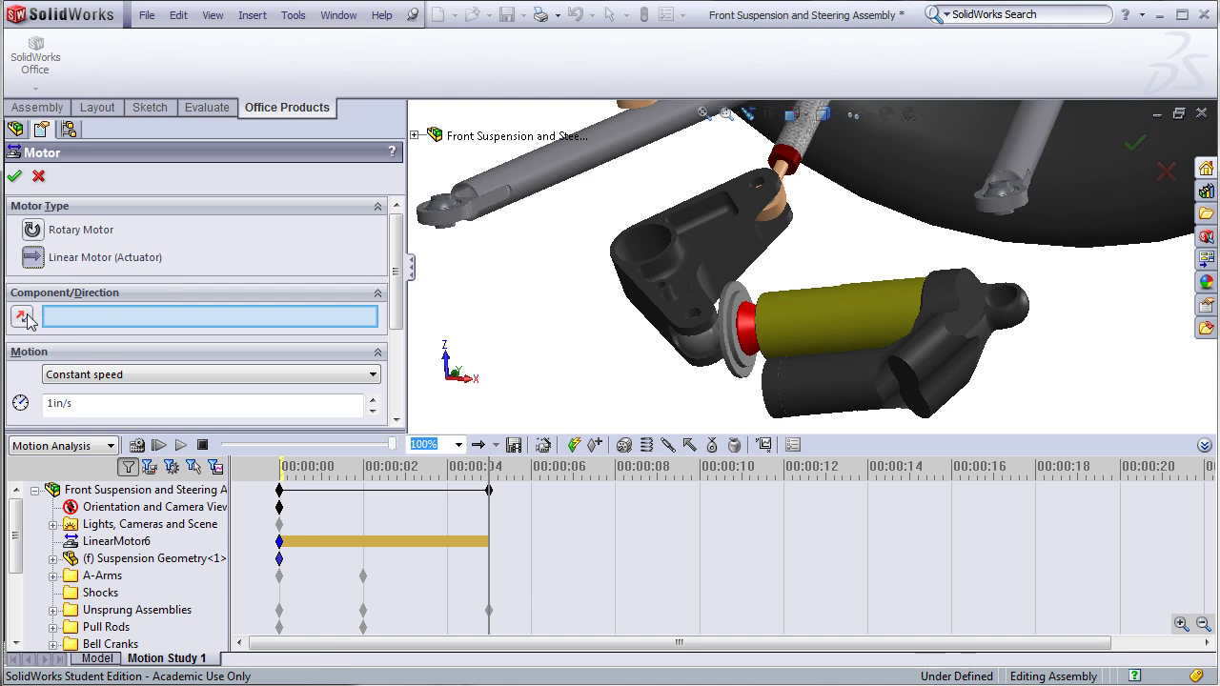
left_click(736, 331)
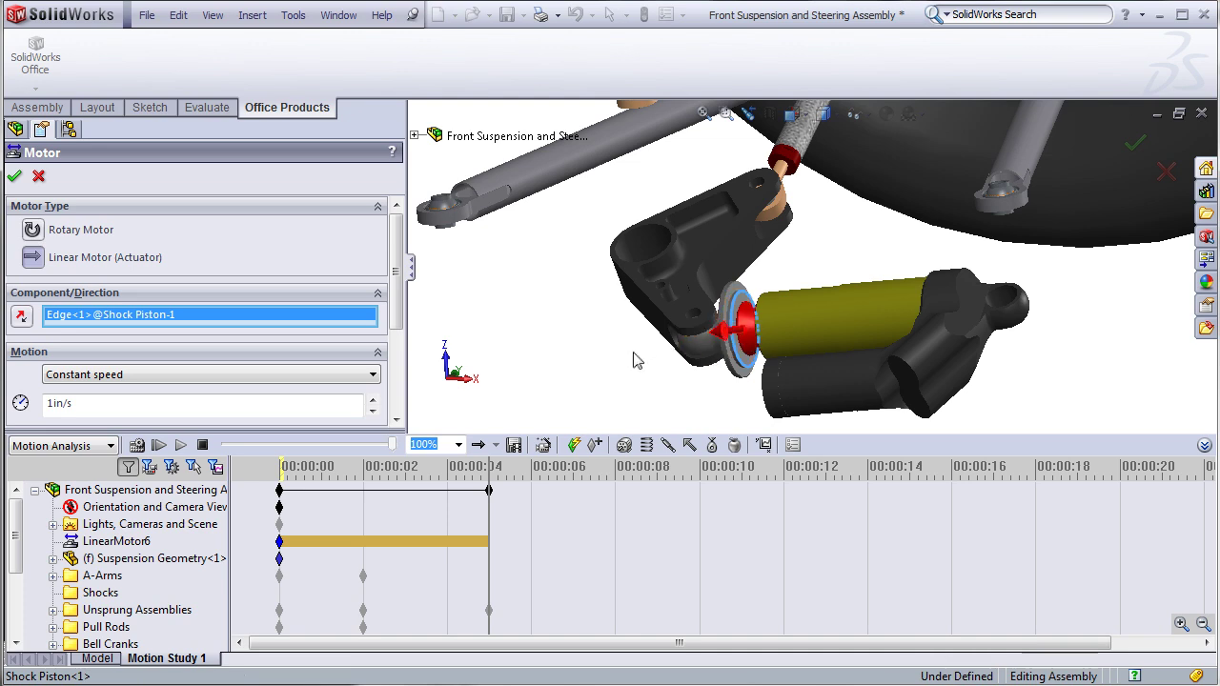
scroll(239, 243, "down", 3)
left_click(238, 244)
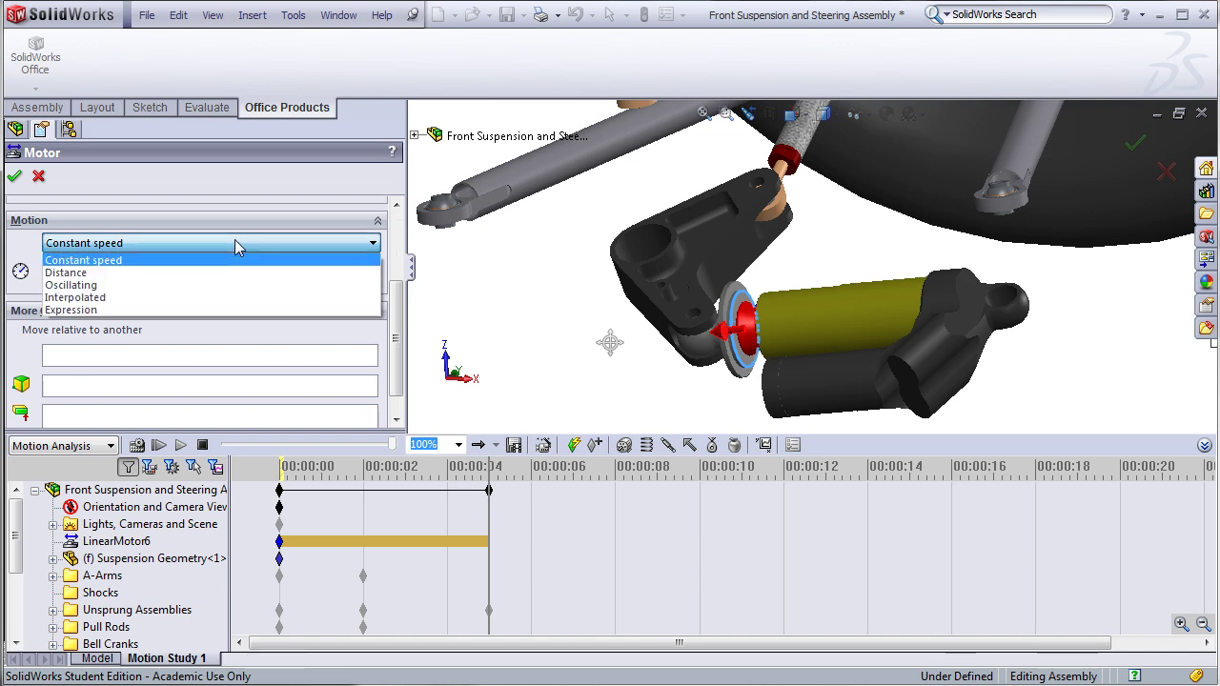
left_click(142, 286)
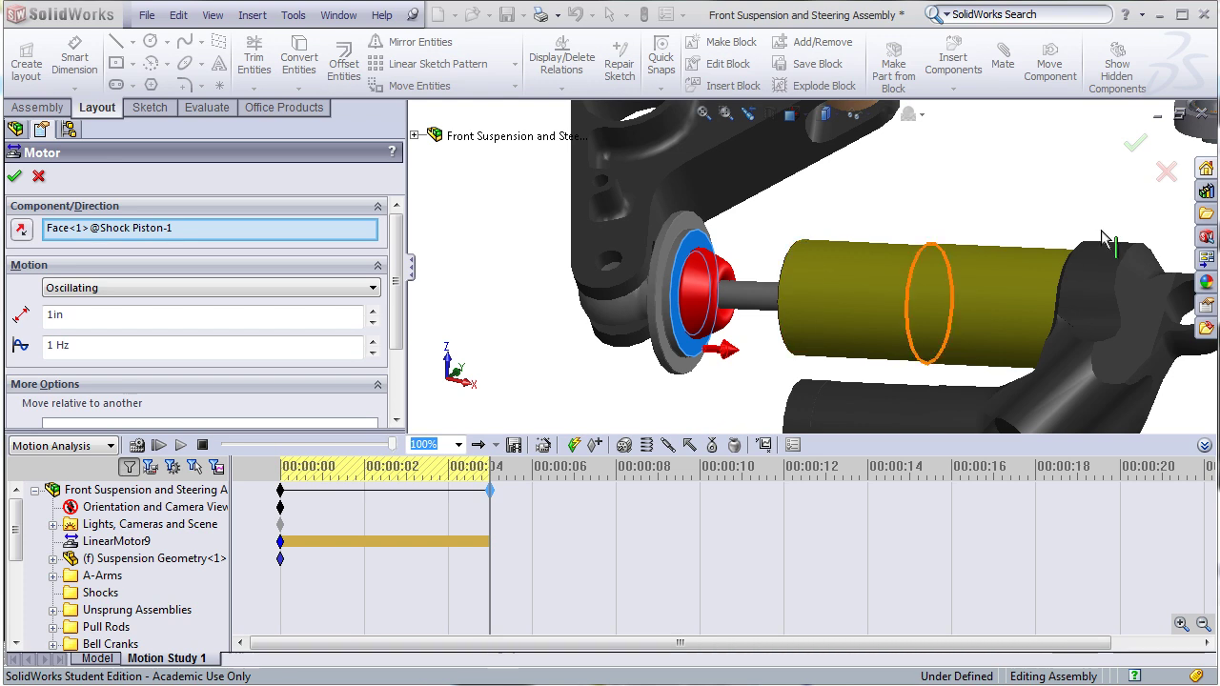
- Accept the oscillating motor, then calculate and play the 5-second motion study
left_click(1134, 144)
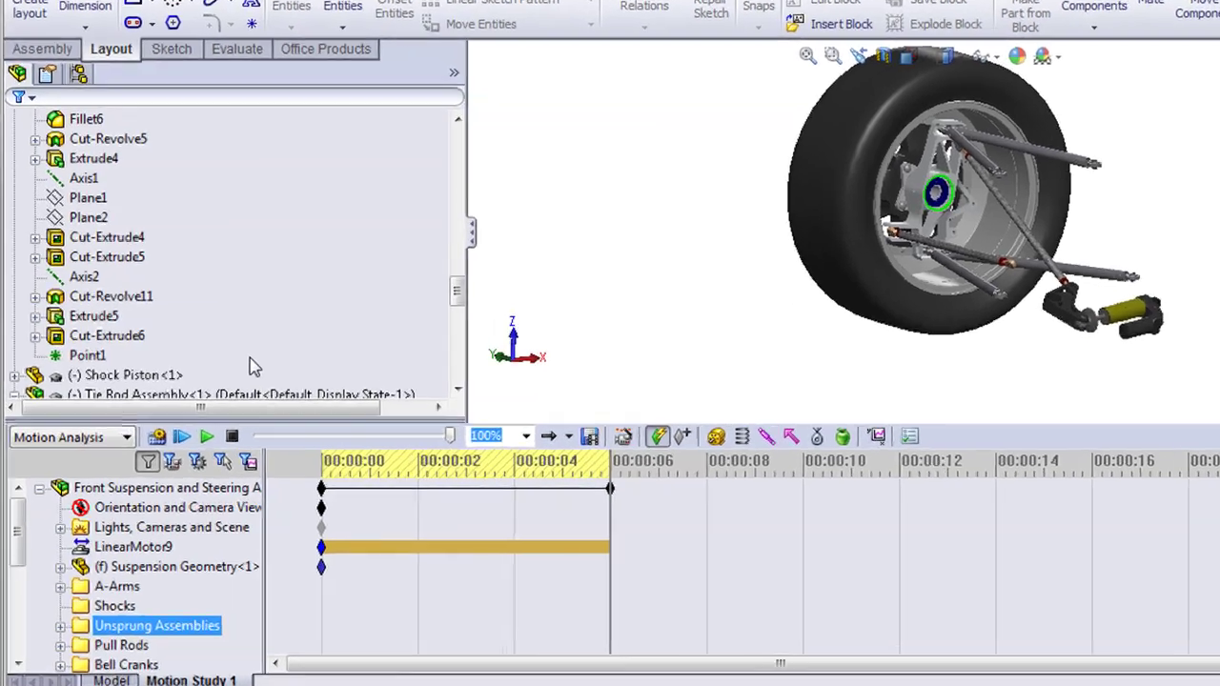
left_click(218, 408)
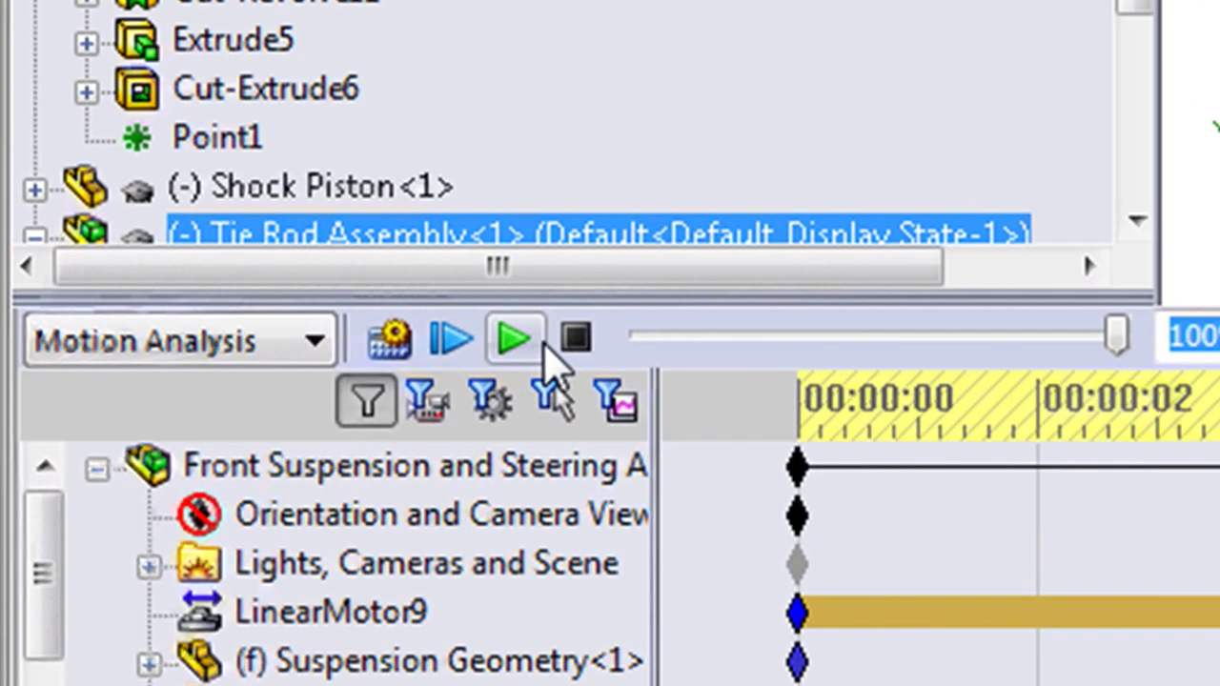
left_click(515, 338)
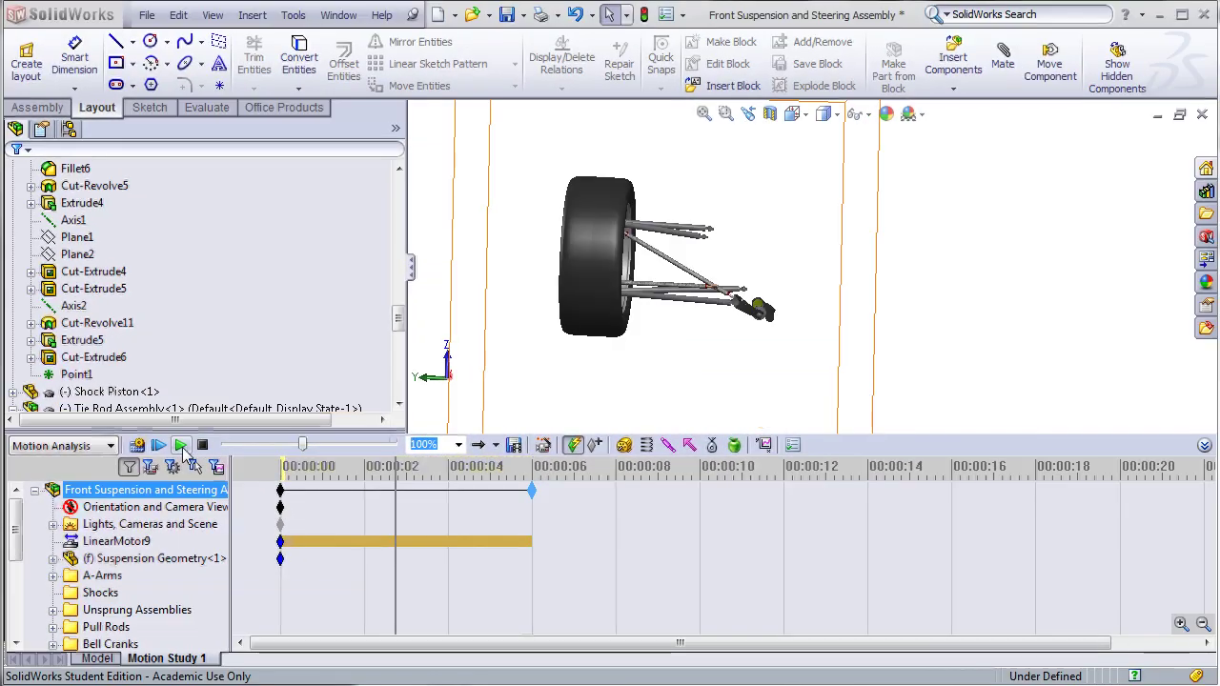
left_click(181, 446)
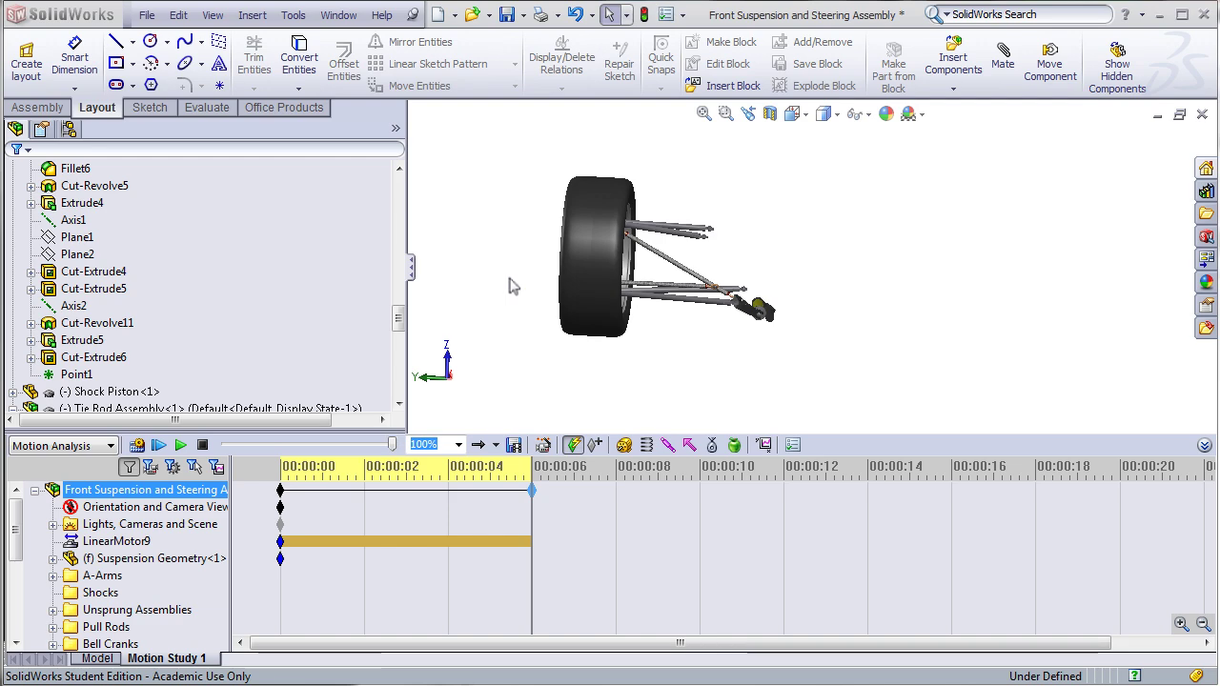
- Create a results plot set to Other quantities with the Pitch/Yaw/Roll sub-category
left_click(1045, 387)
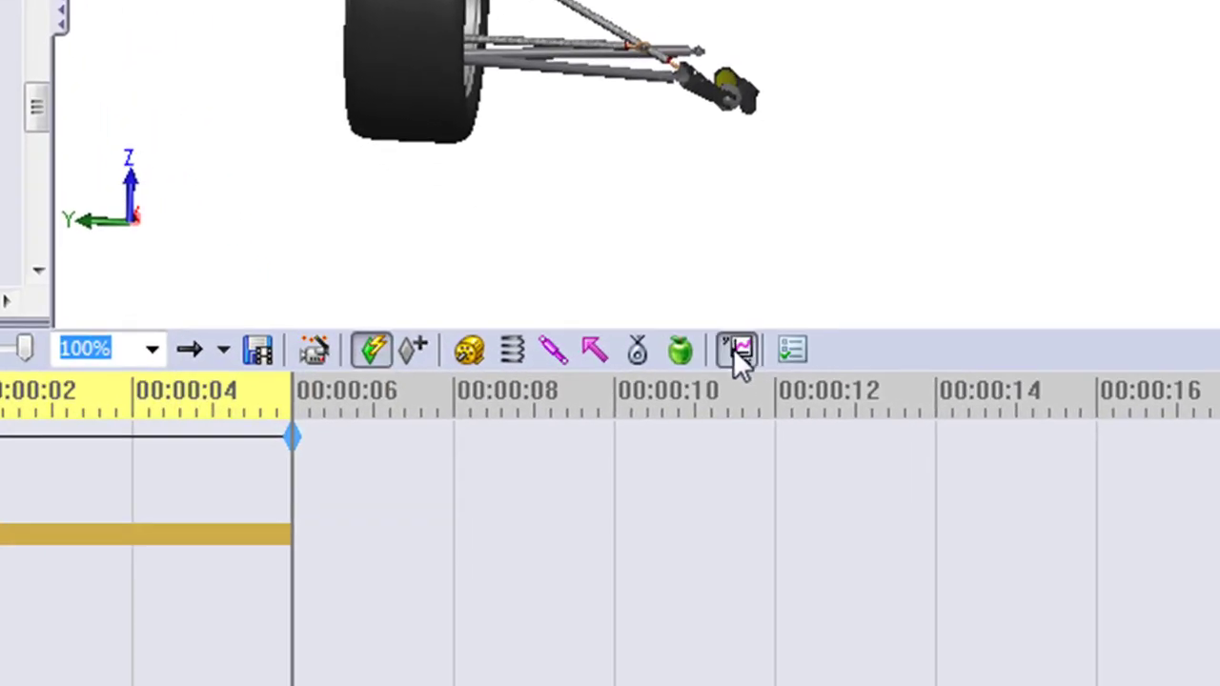
left_click(733, 348)
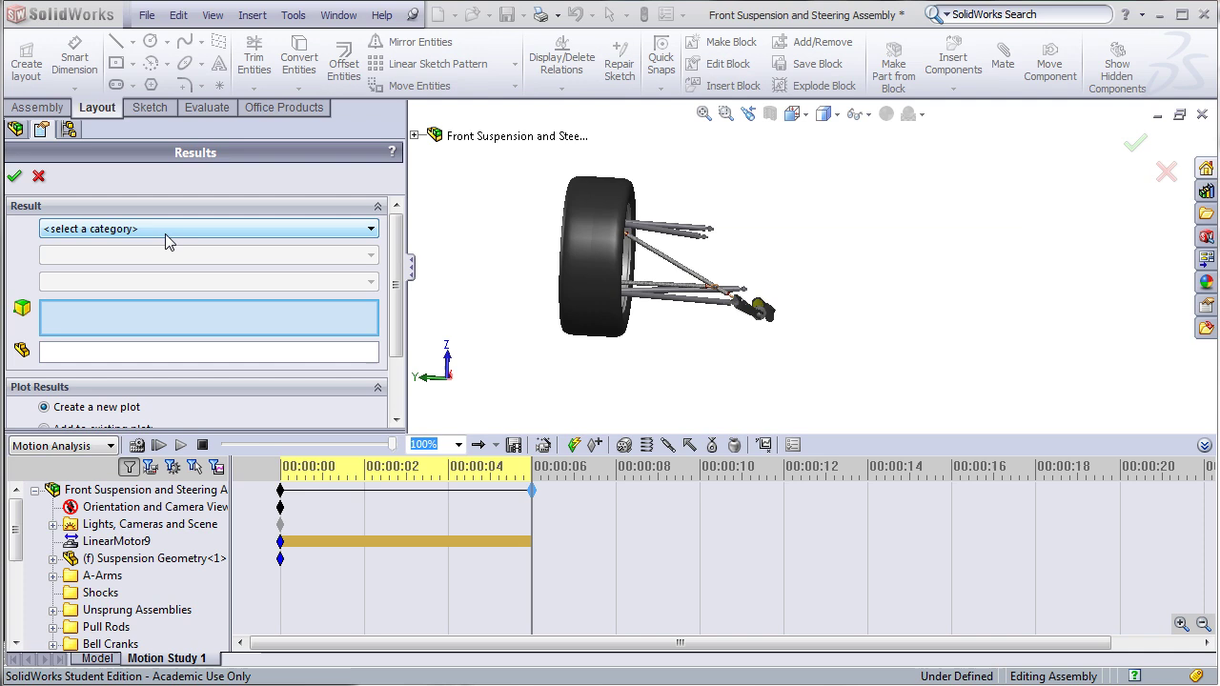
left_click(168, 241)
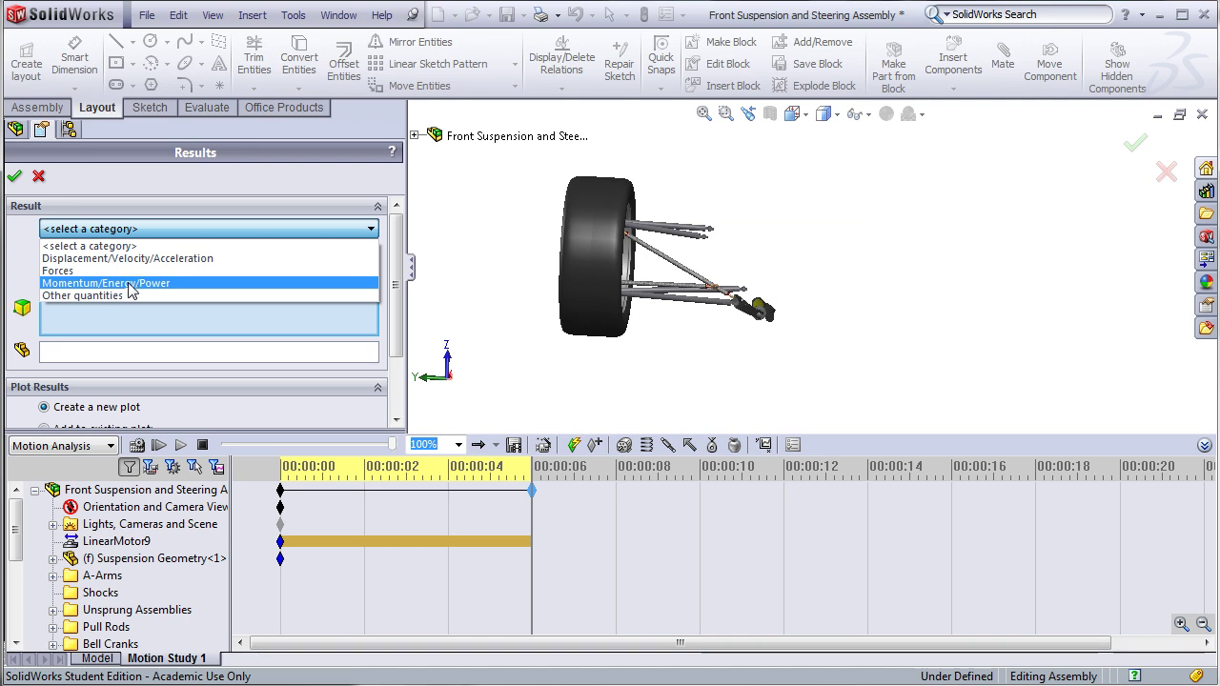
left_click(70, 296)
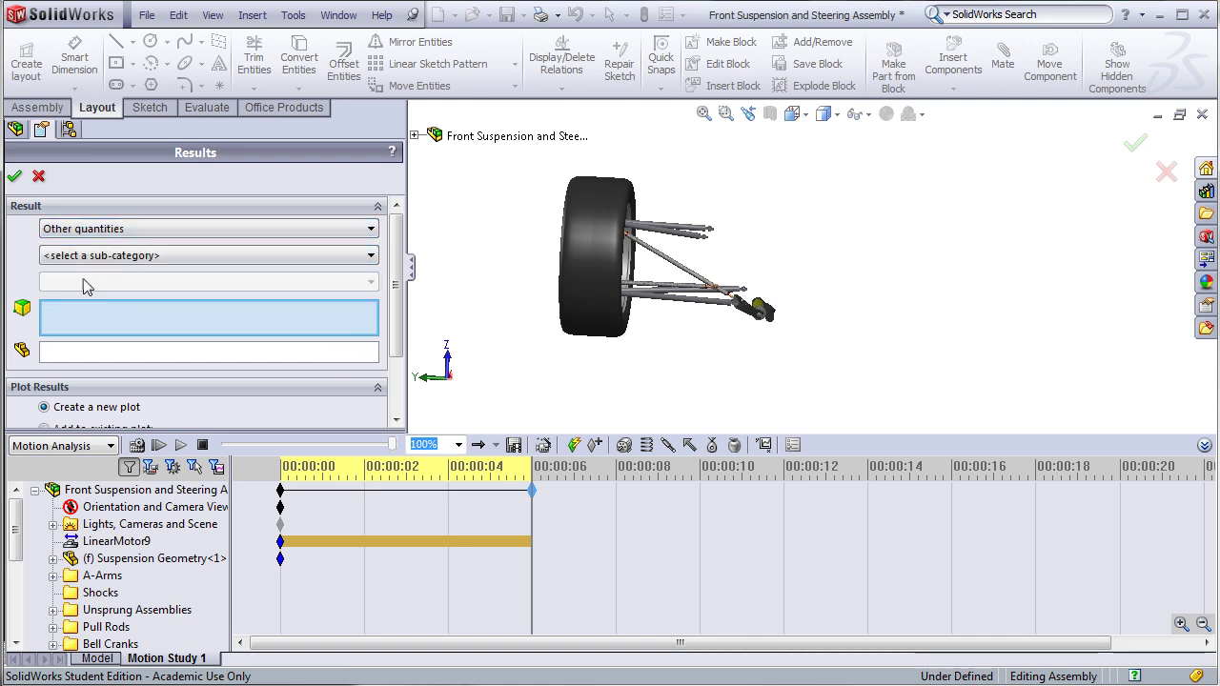
left_click(123, 260)
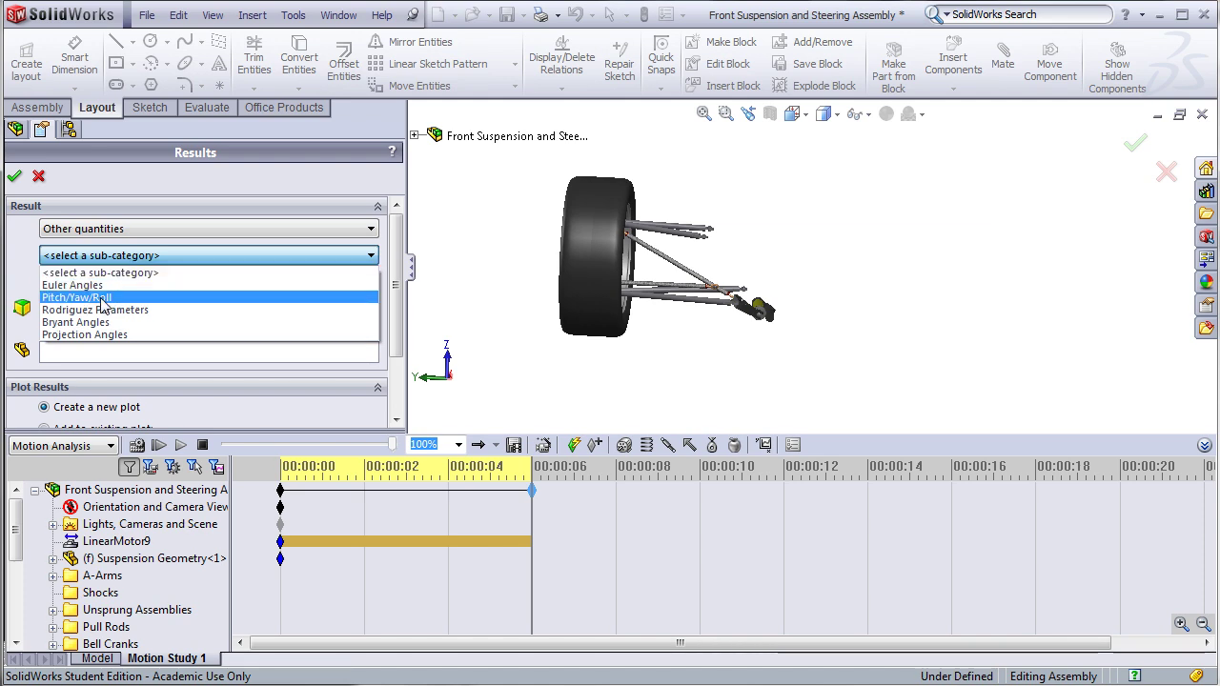
left_click(100, 301)
left_click(131, 285)
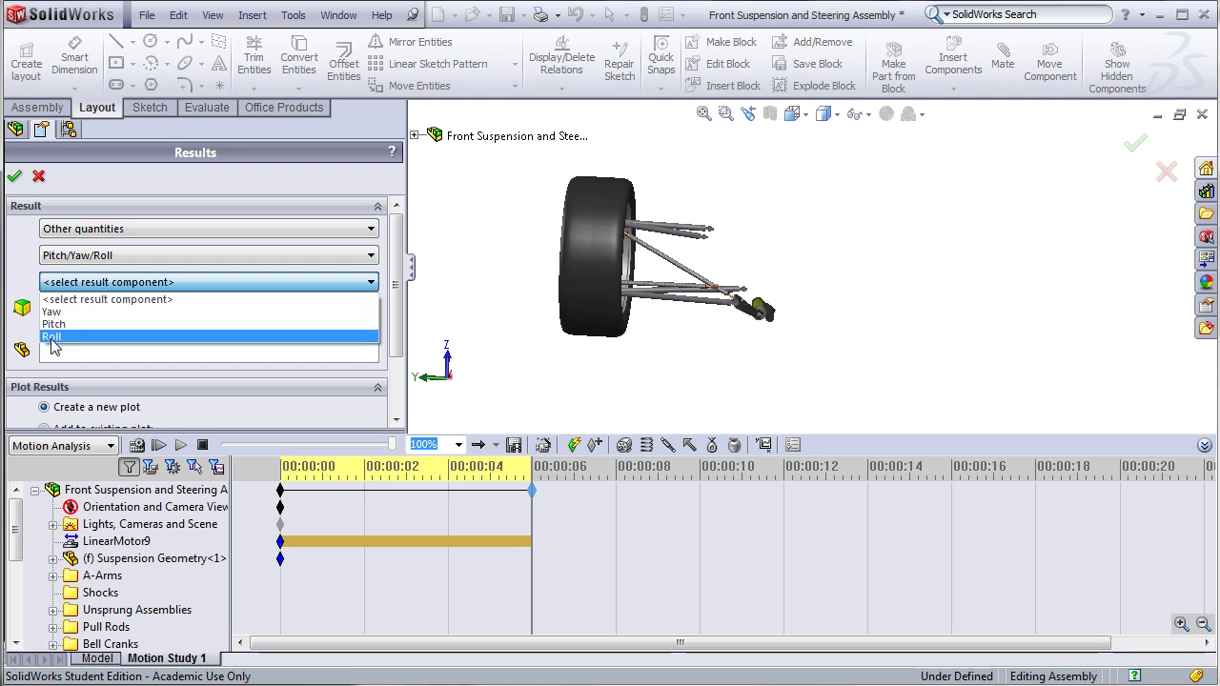
- Plot the Roll component measured on the tire face and create the plot
left_click(52, 338)
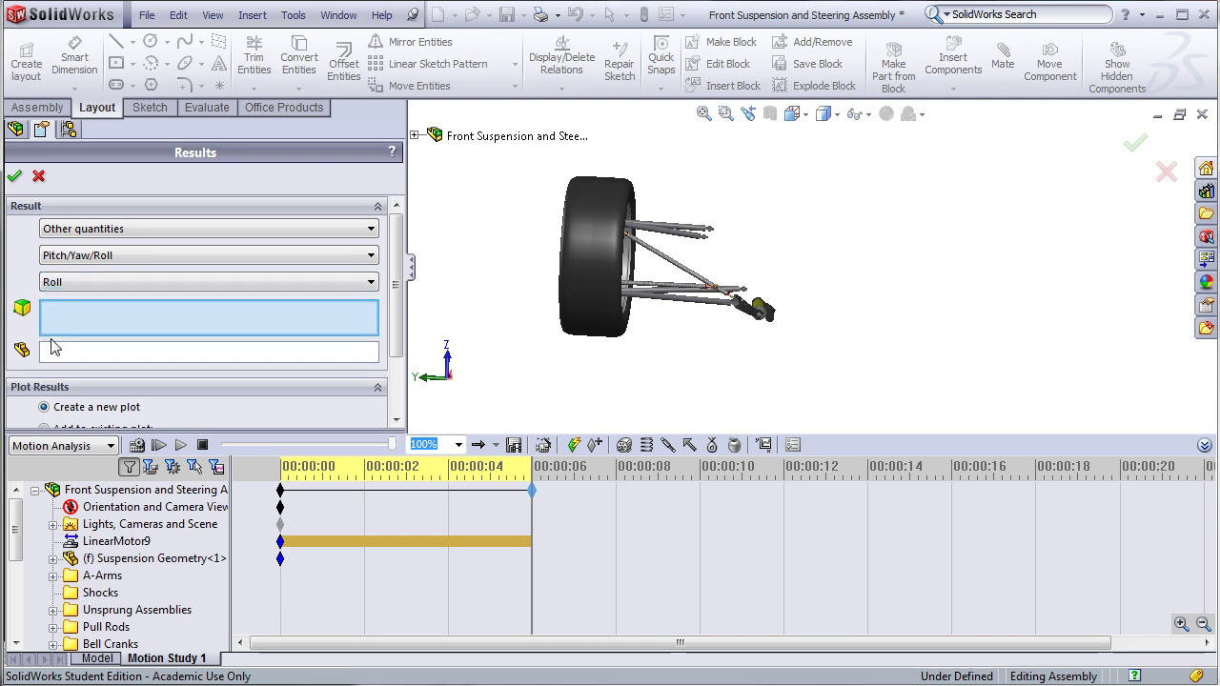
left_click(576, 264)
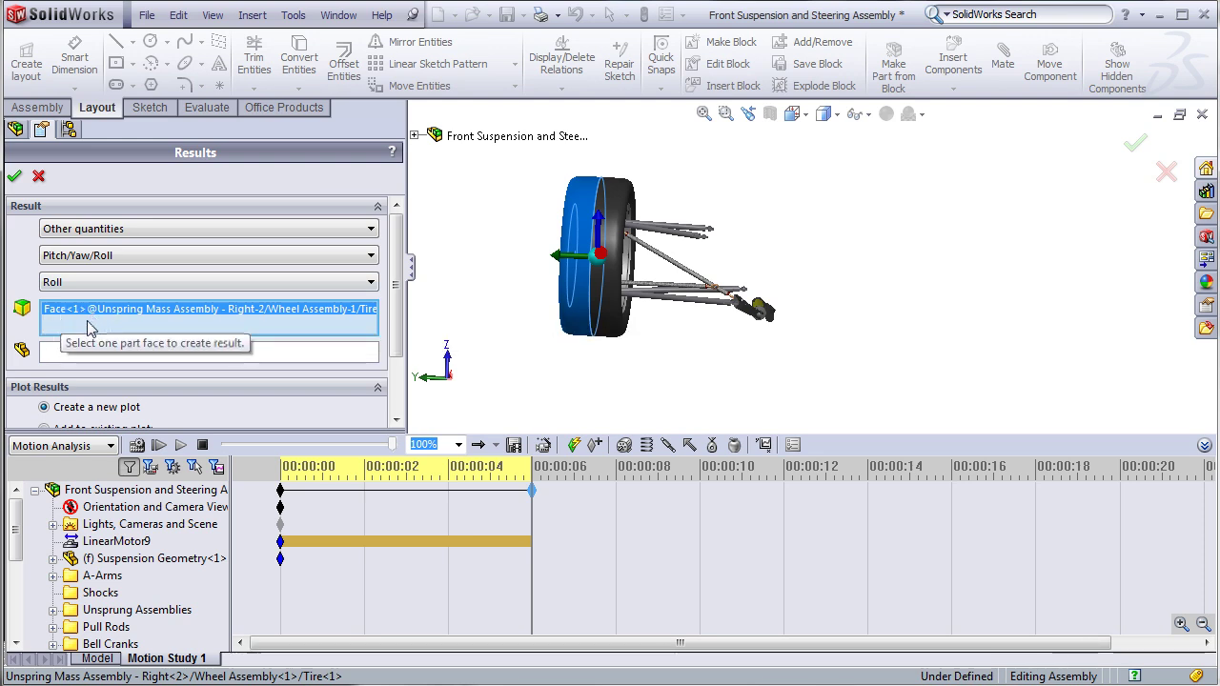
key("Right")
key("Right")
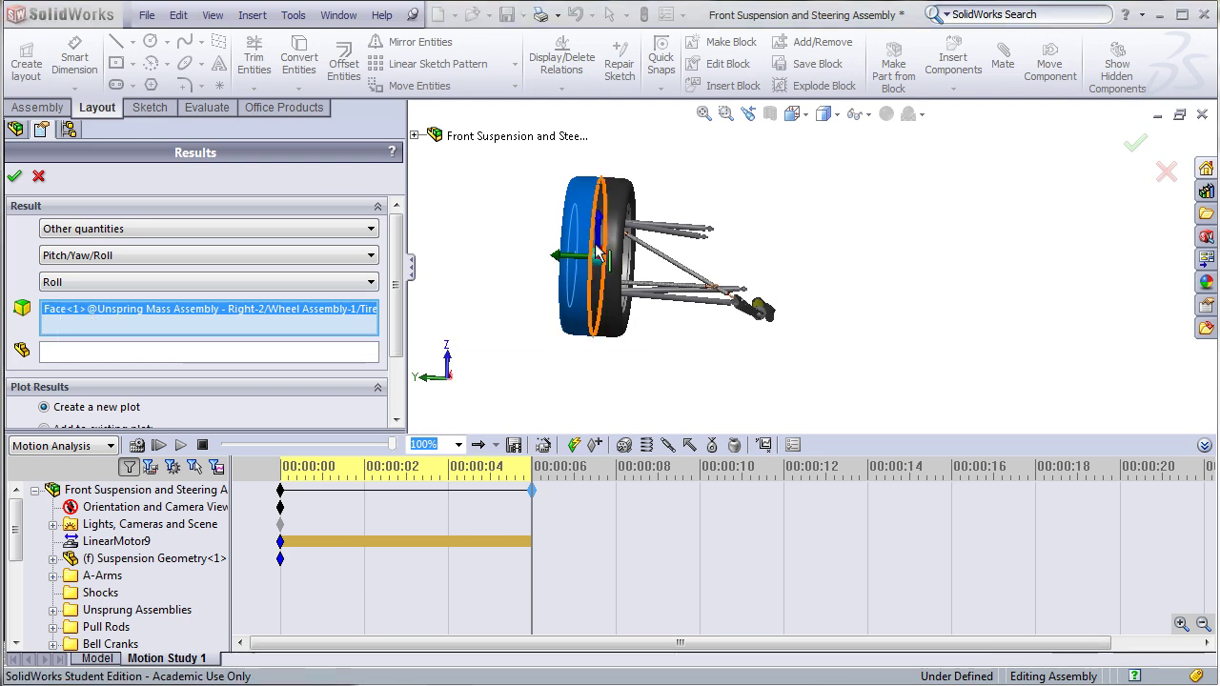
scroll(625, 251, "down", 5)
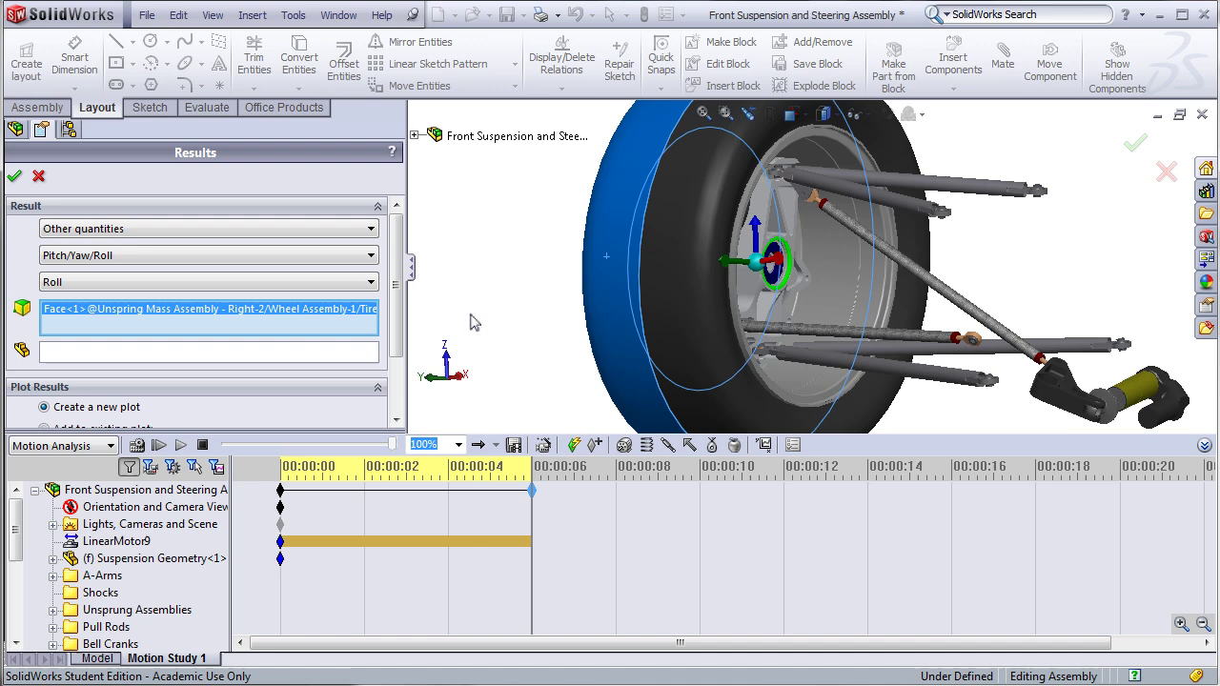
left_click(1144, 146)
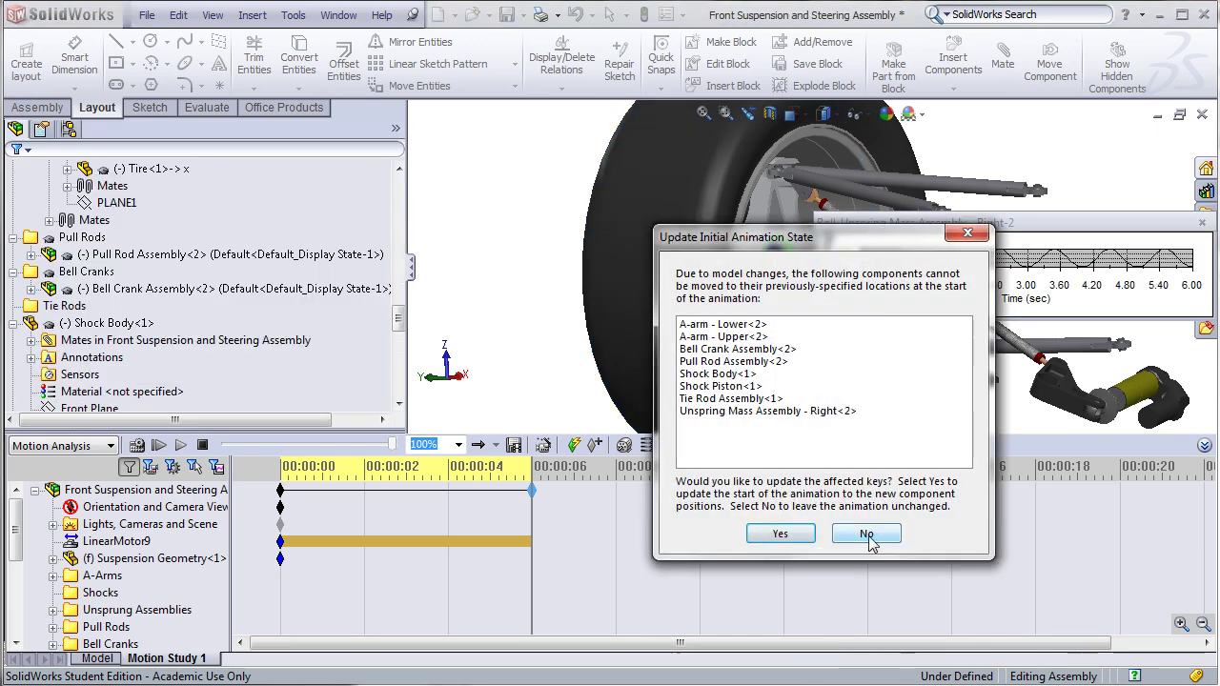
- Keep the initial animation state, enlarge the Roll plot, and browse Shock Body and Tie Rod entries
left_click(865, 534)
left_click_drag(816, 313, 496, 431)
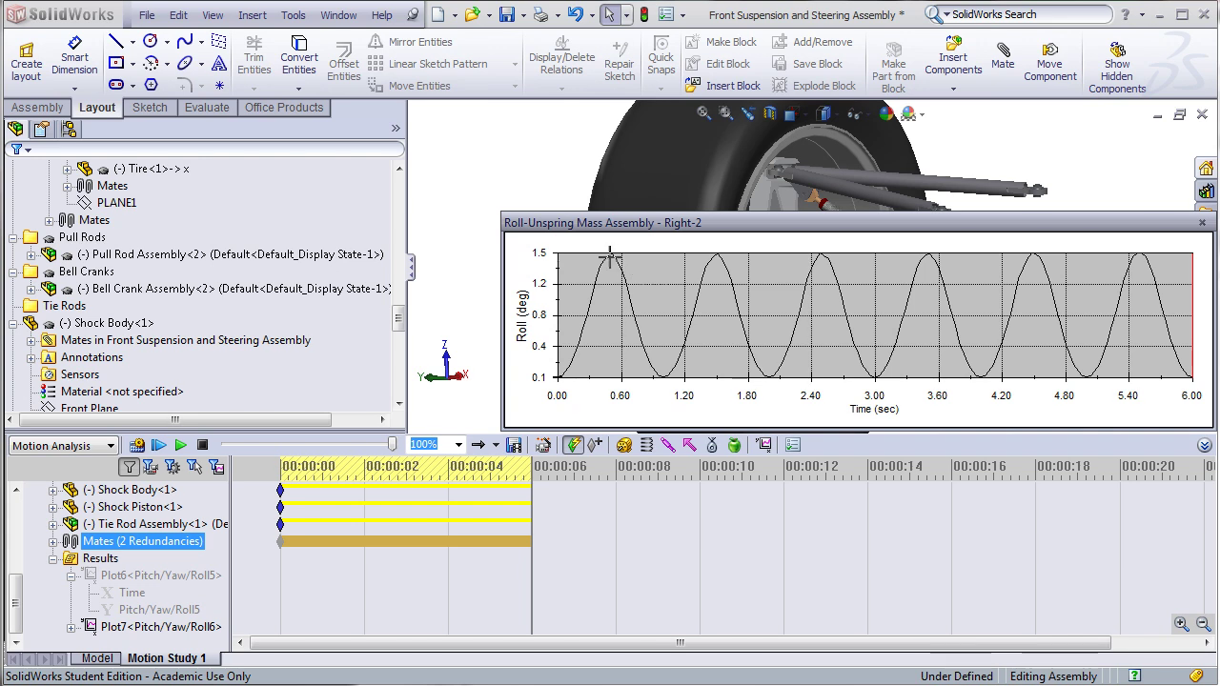
left_click(492, 342)
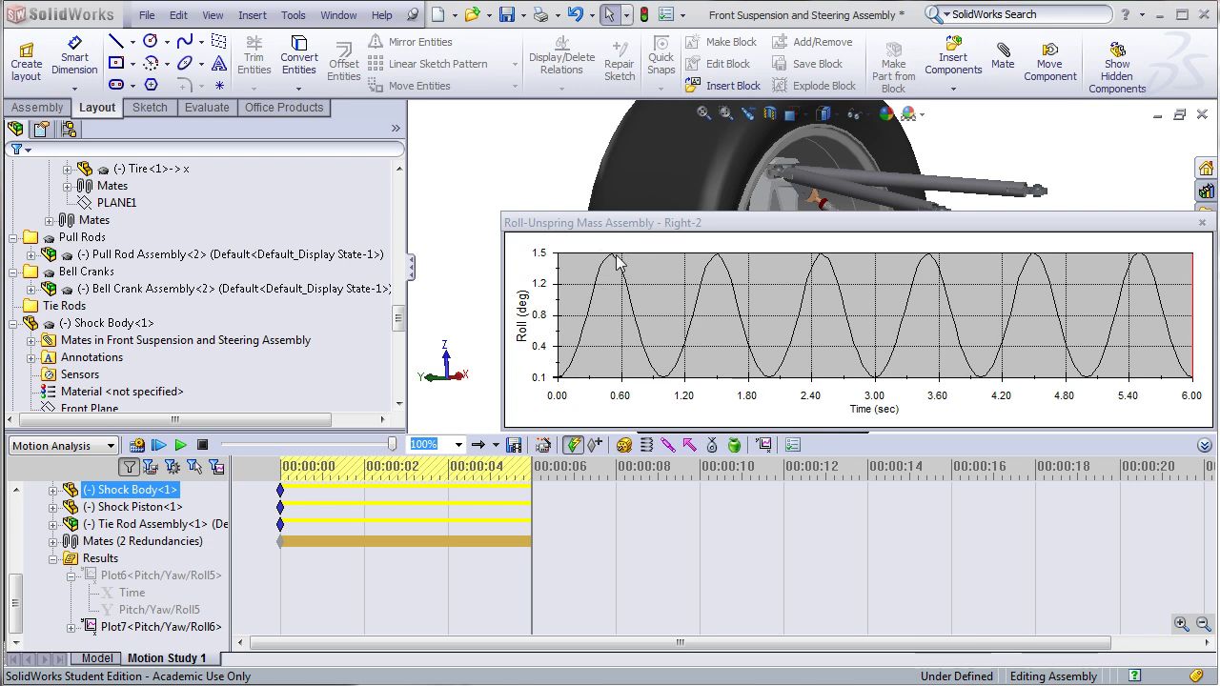
key("Down")
key("Down")
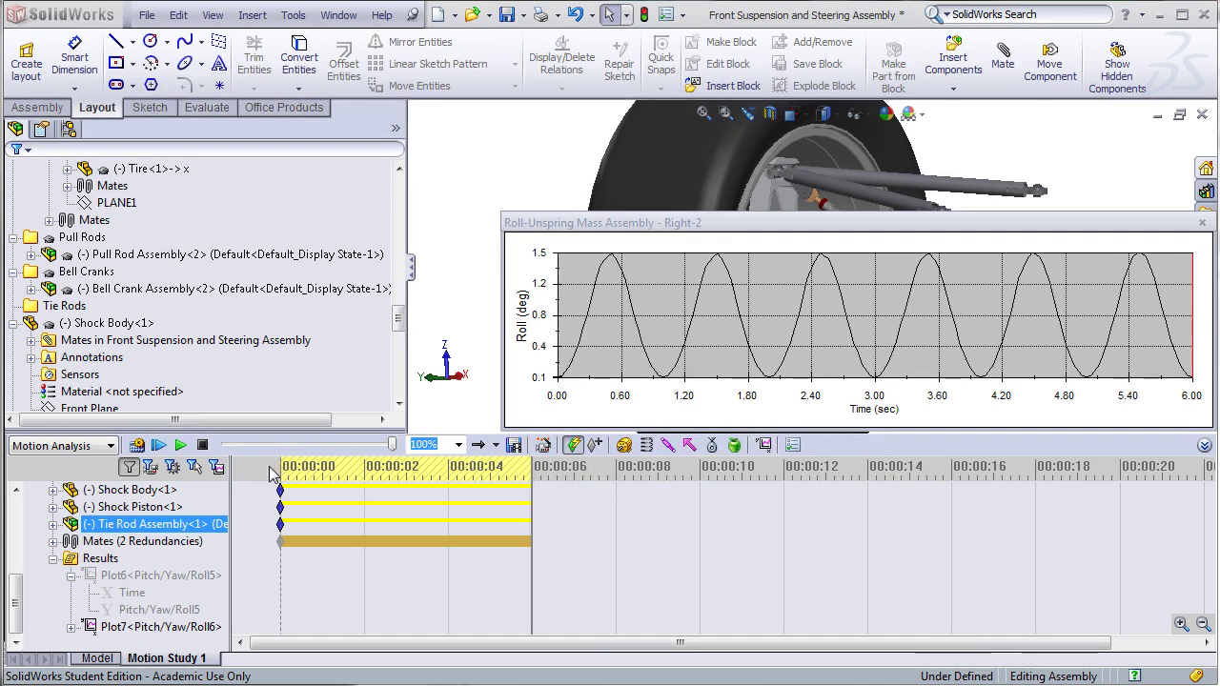
key("Home")
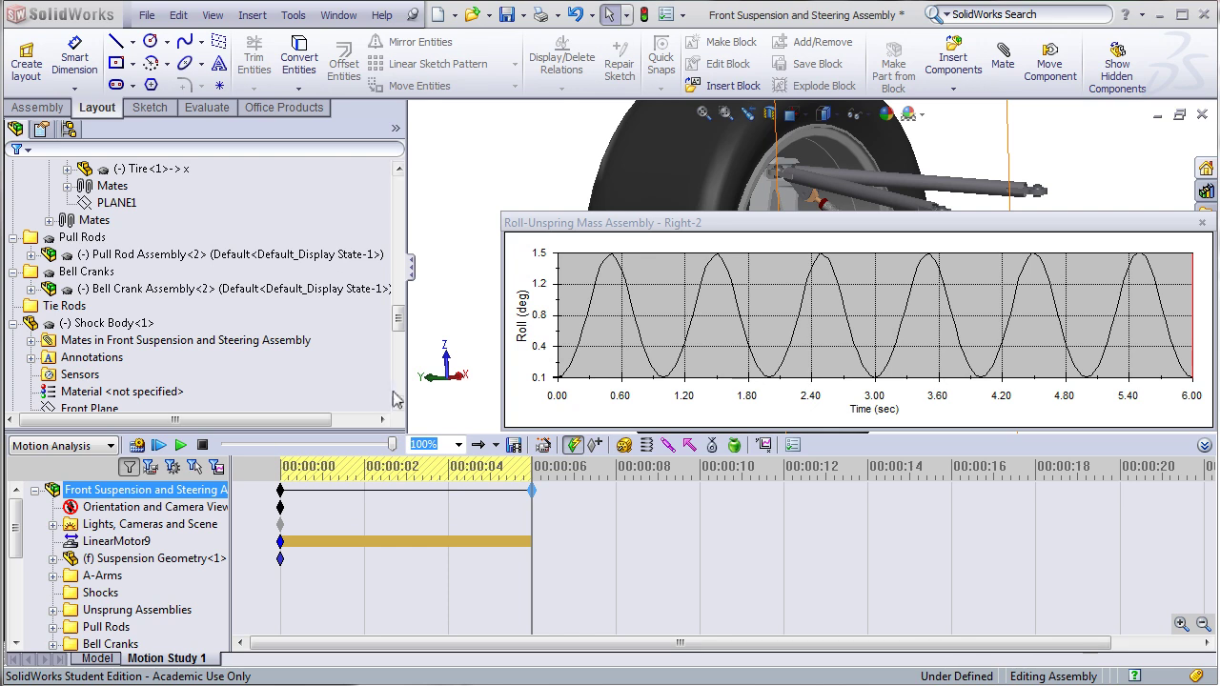